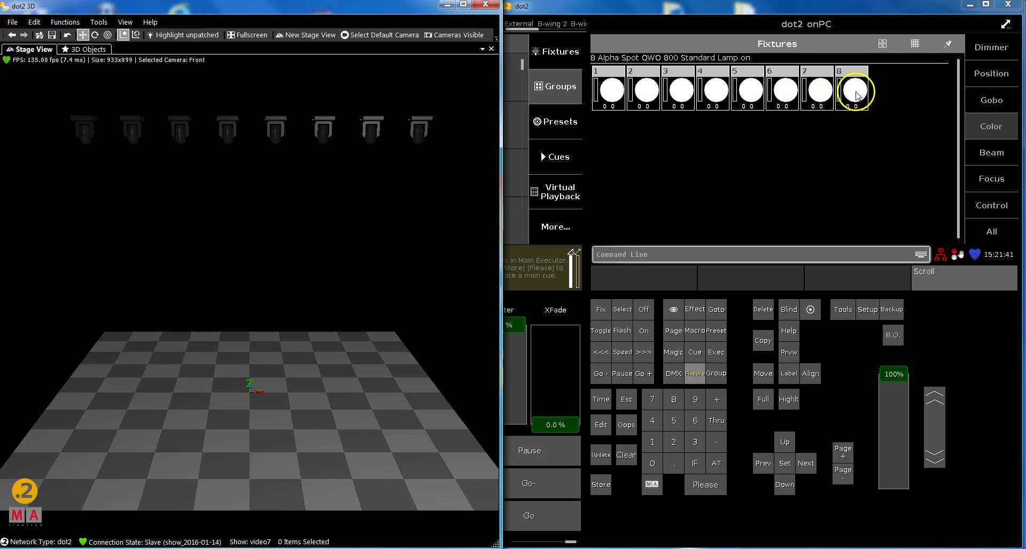
Review the eight spots in Patch & Fixture Schedule, widening the Fix ID column, then return to Fixtures.
{"action": "left_click", "coordinate": [869, 315]}
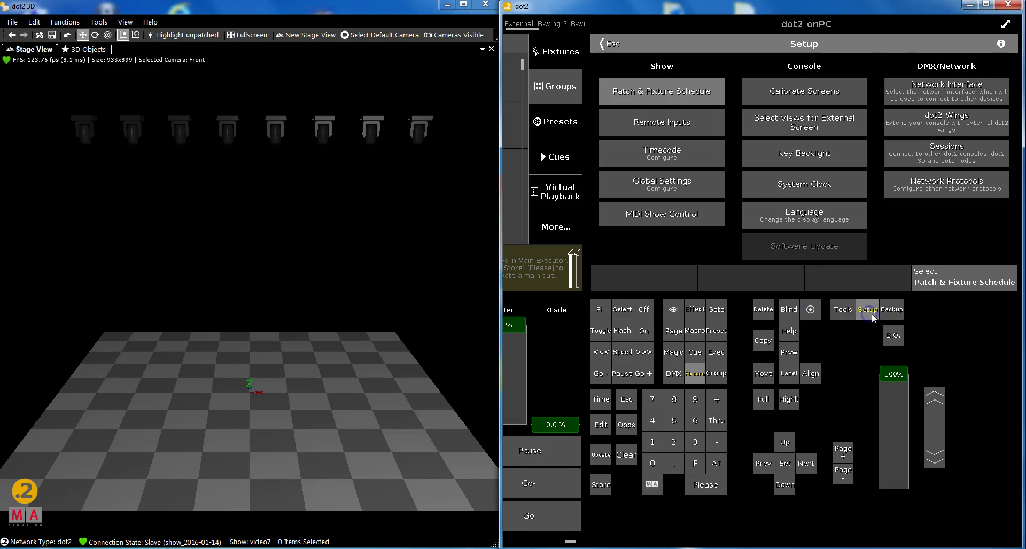
{"action": "left_click", "coordinate": [671, 99]}
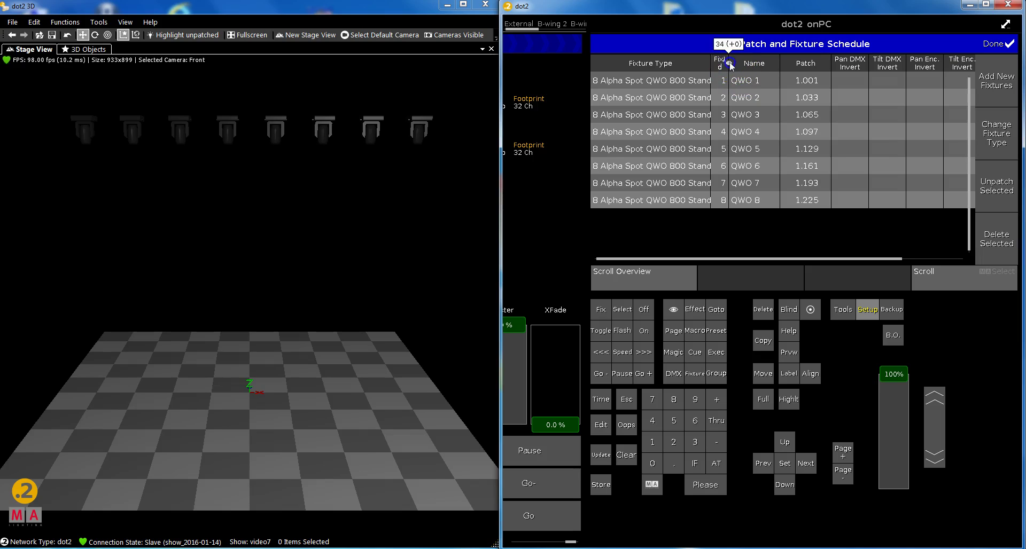
{"action": "left_click_drag", "start_coordinate": [731, 65], "coordinate": [751, 65]}
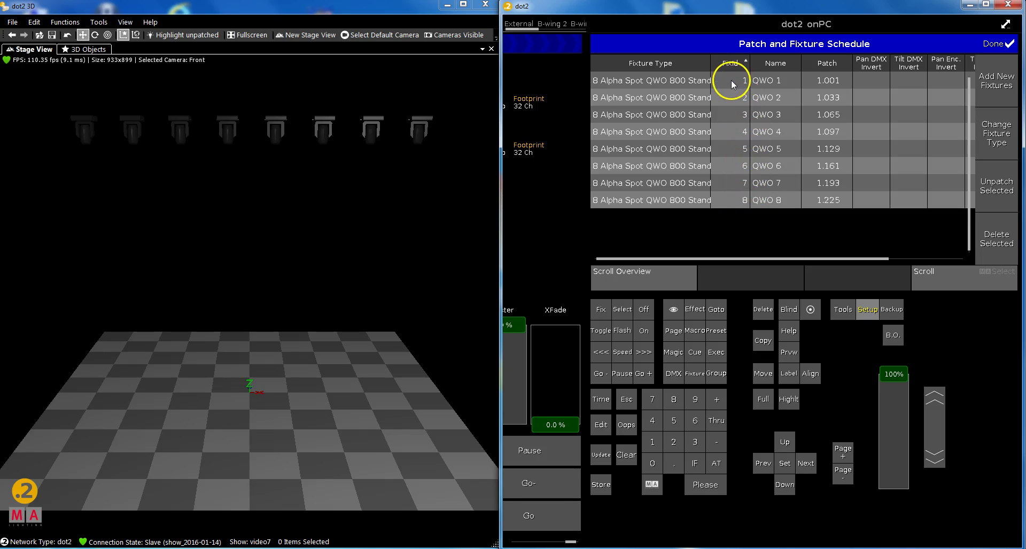
{"action": "left_click", "coordinate": [999, 44]}
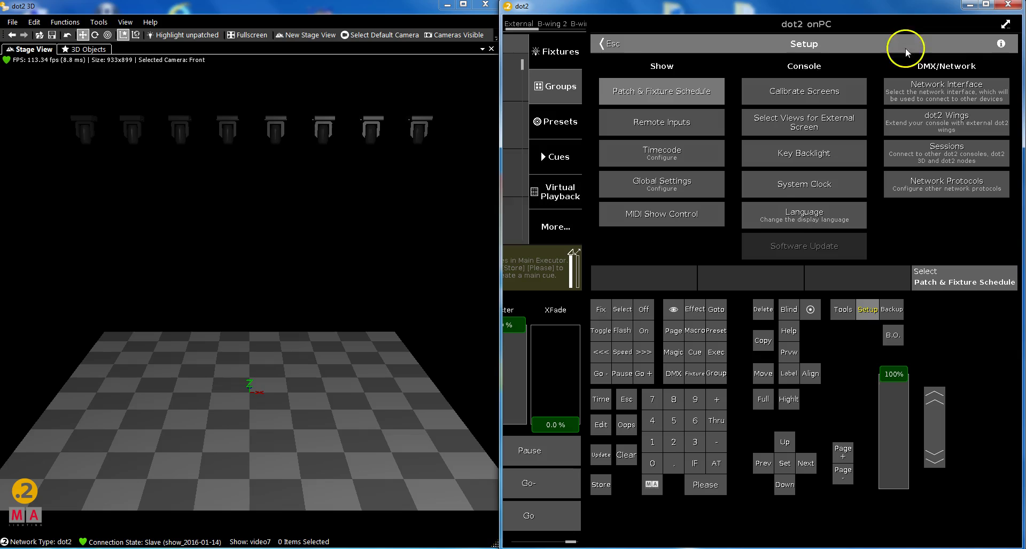
{"action": "left_click", "coordinate": [612, 45]}
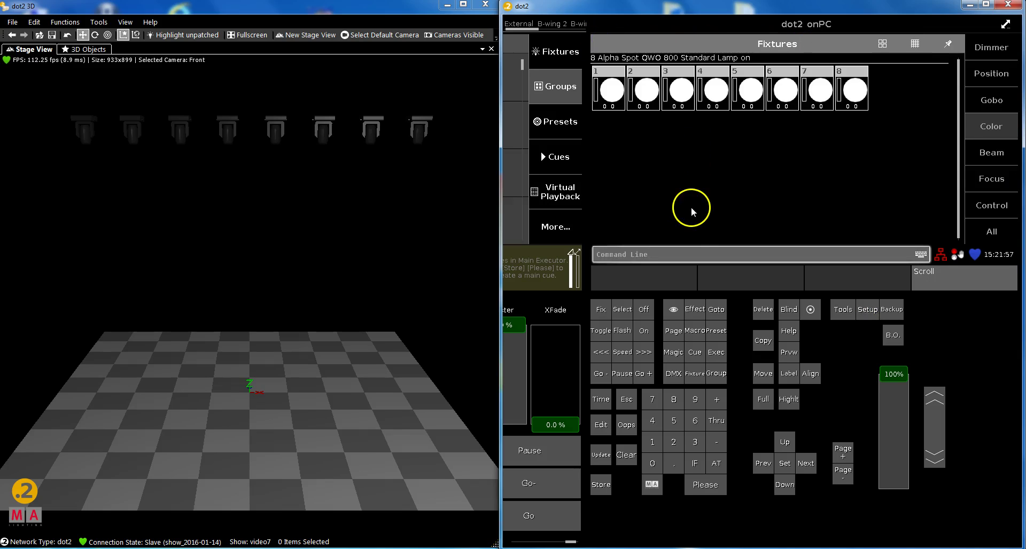
Maximize the console and select fixtures 1 Thru 8.
{"action": "left_click", "coordinate": [986, 7]}
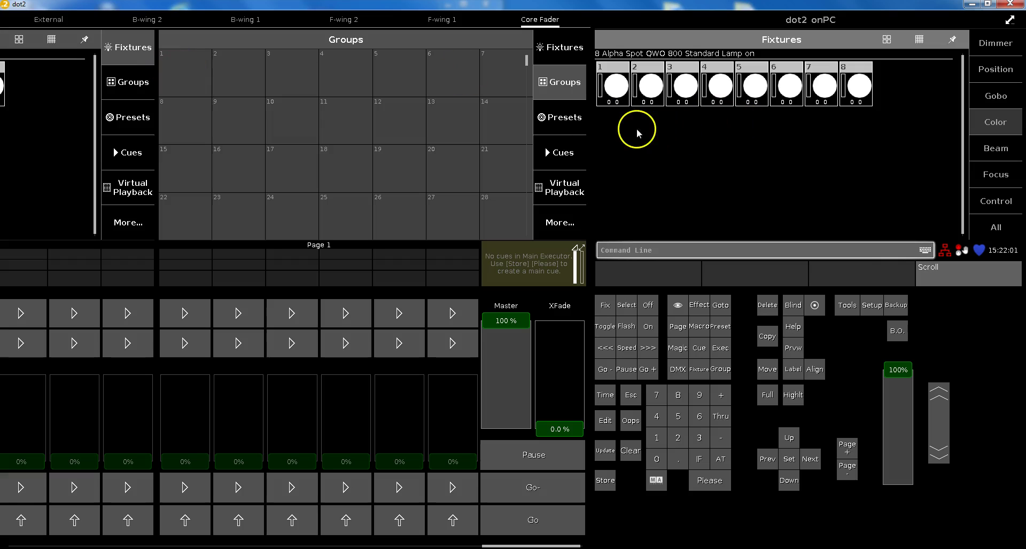
{"action": "left_click", "coordinate": [700, 370]}
{"action": "left_click", "coordinate": [656, 438]}
{"action": "left_click", "coordinate": [721, 417]}
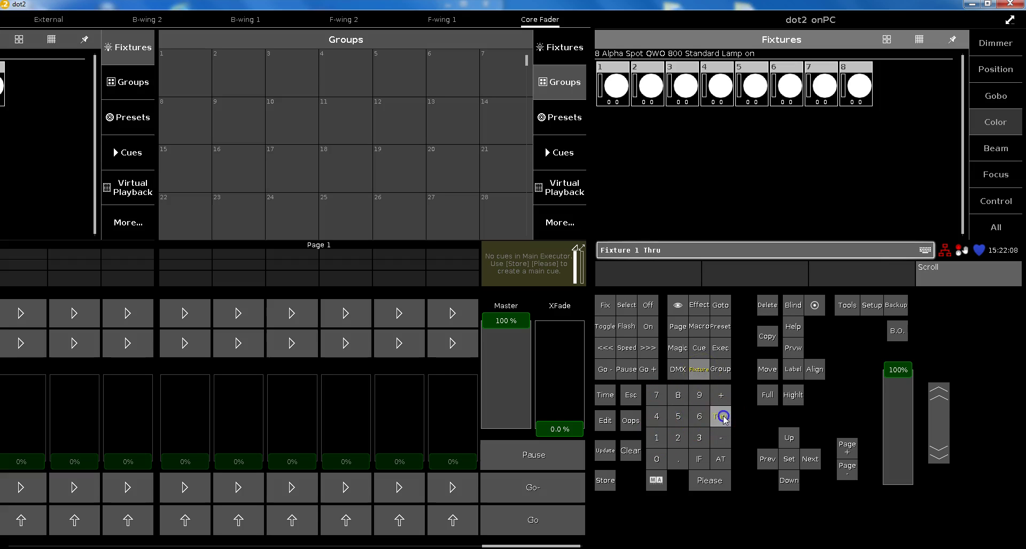
{"action": "left_click", "coordinate": [678, 397]}
{"action": "left_click", "coordinate": [710, 480]}
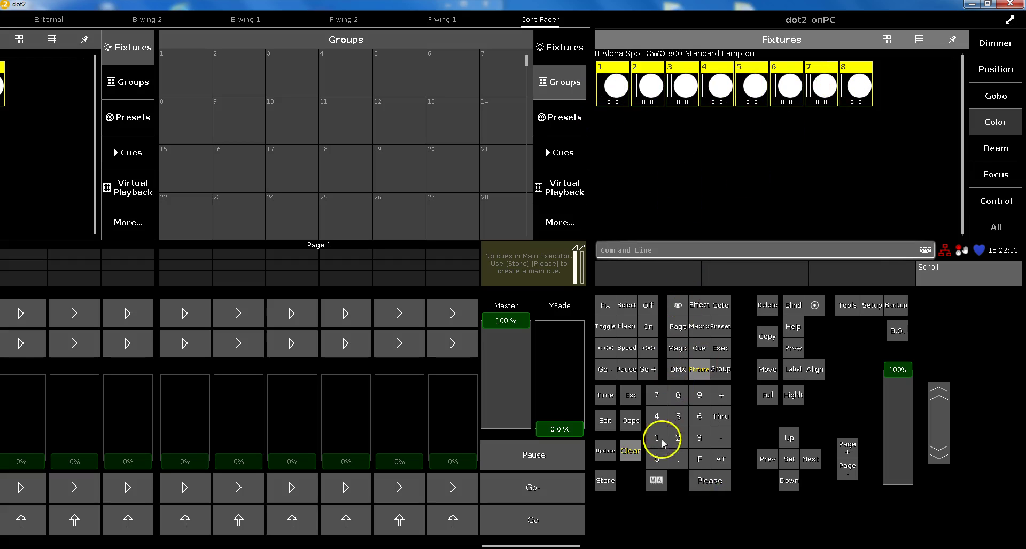
Store the selection as group 1 labelled 'all spots 1-8'.
{"action": "left_click", "coordinate": [605, 480]}
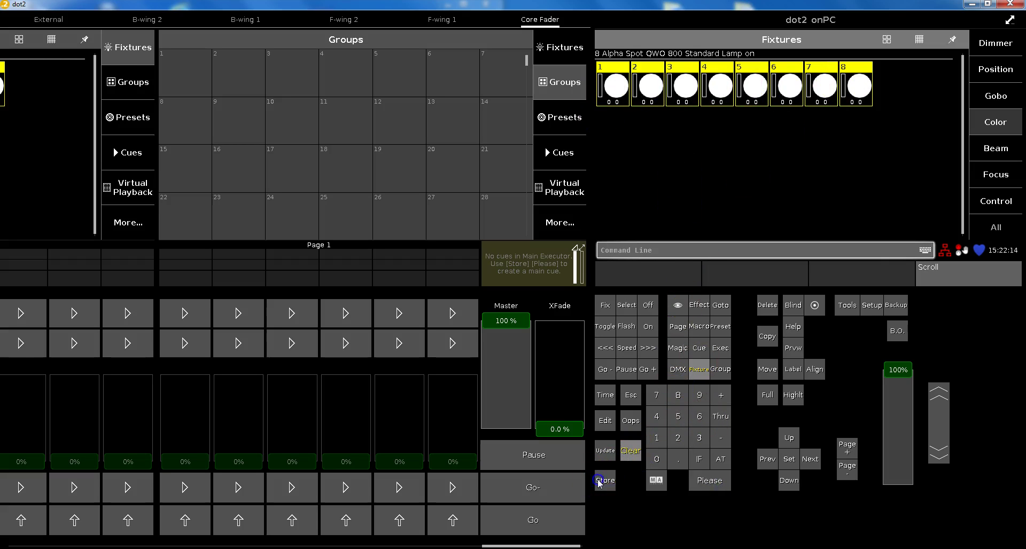
{"action": "left_click", "coordinate": [184, 63]}
{"action": "left_click", "coordinate": [199, 114]}
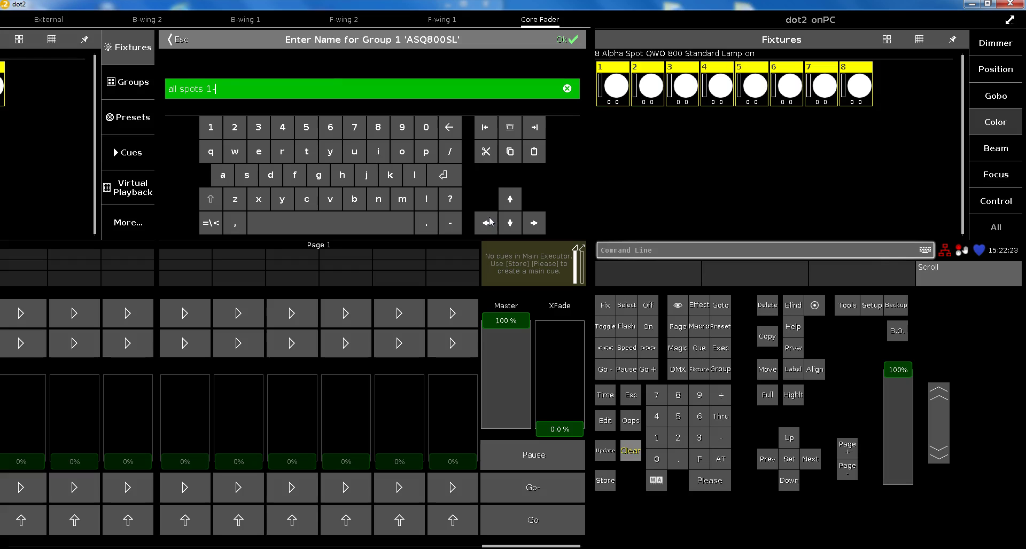
{"action": "key", "text": "Return"}
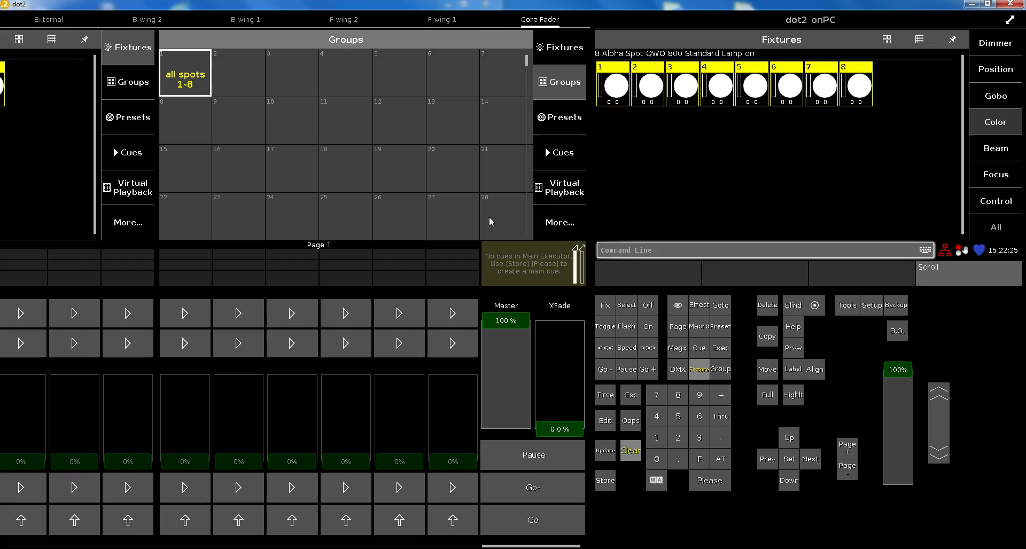
Clear, reselect the eight spots tile by tile including fixture 7, and store them into group 5.
{"action": "left_click", "coordinate": [631, 453]}
{"action": "left_click", "coordinate": [186, 86]}
{"action": "left_click", "coordinate": [631, 452]}
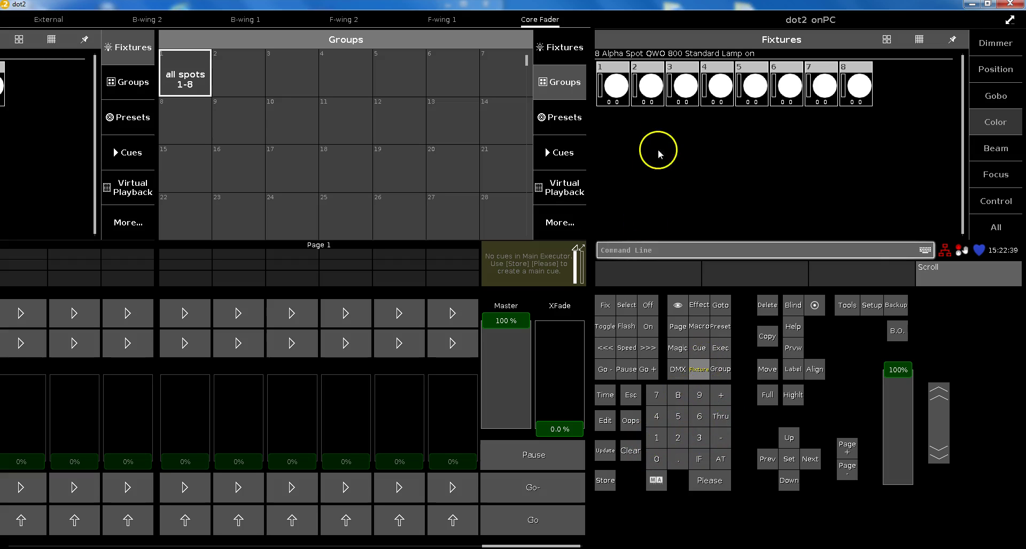
{"action": "left_click_drag", "start_coordinate": [614, 87], "coordinate": [843, 94]}
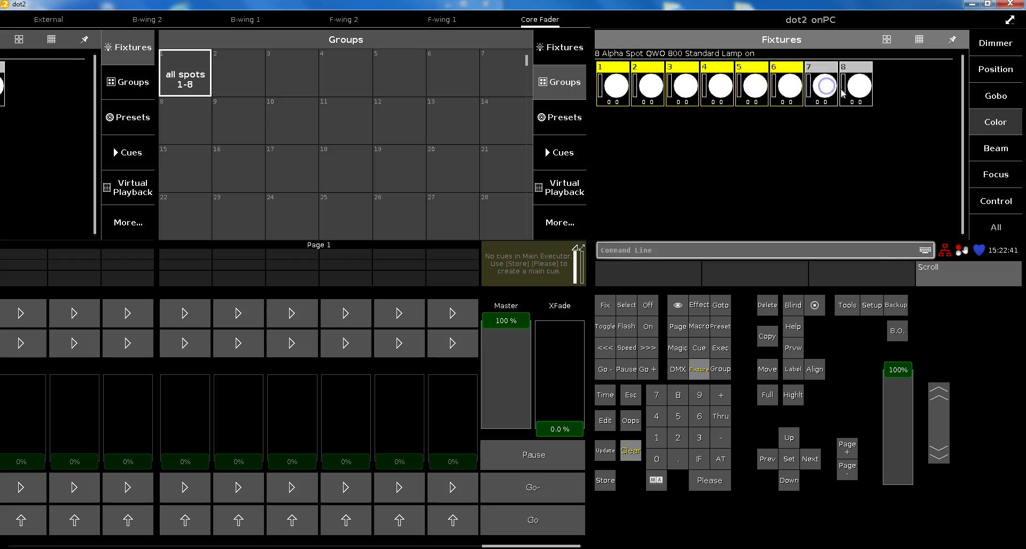
{"action": "left_click", "coordinate": [827, 90]}
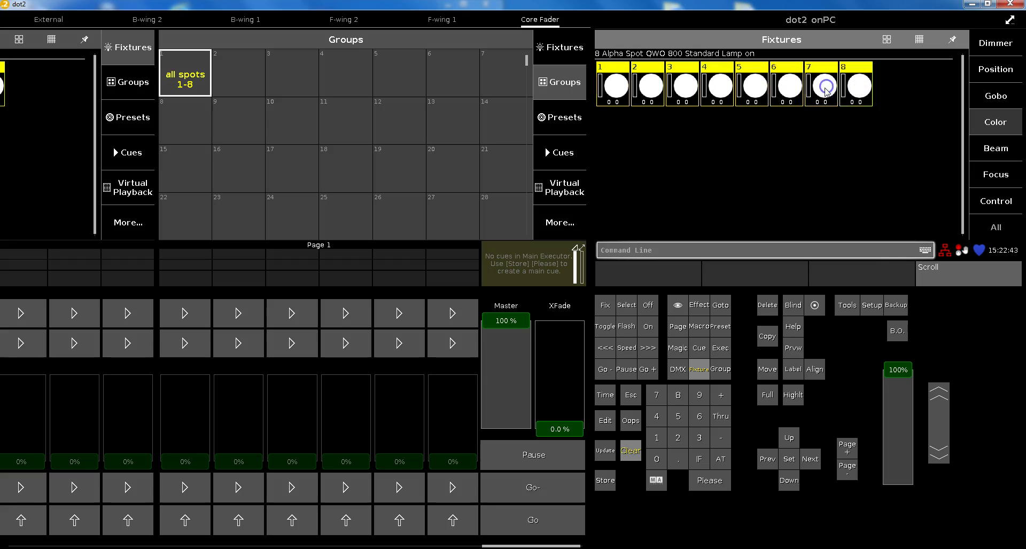
{"action": "left_click", "coordinate": [606, 480]}
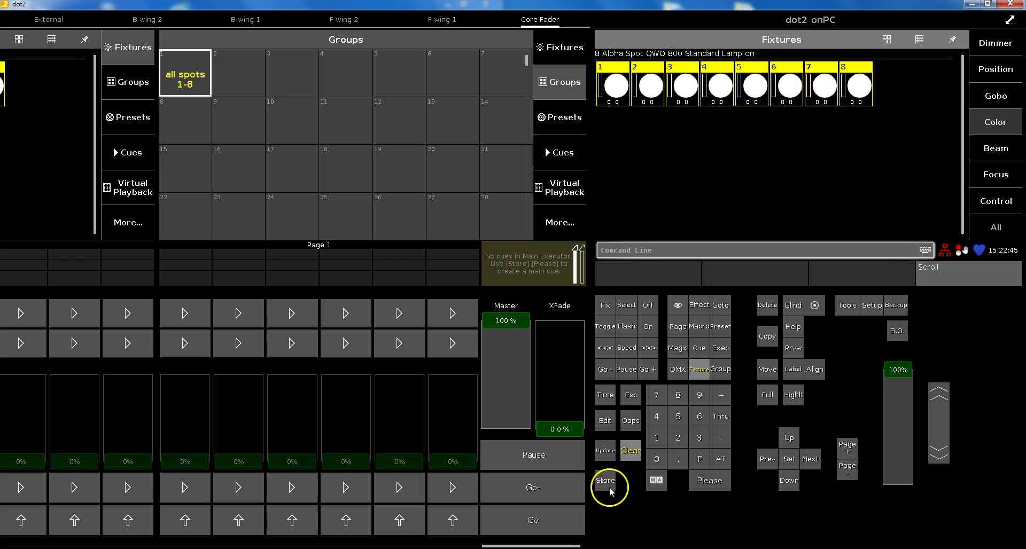
{"action": "left_click", "coordinate": [392, 78]}
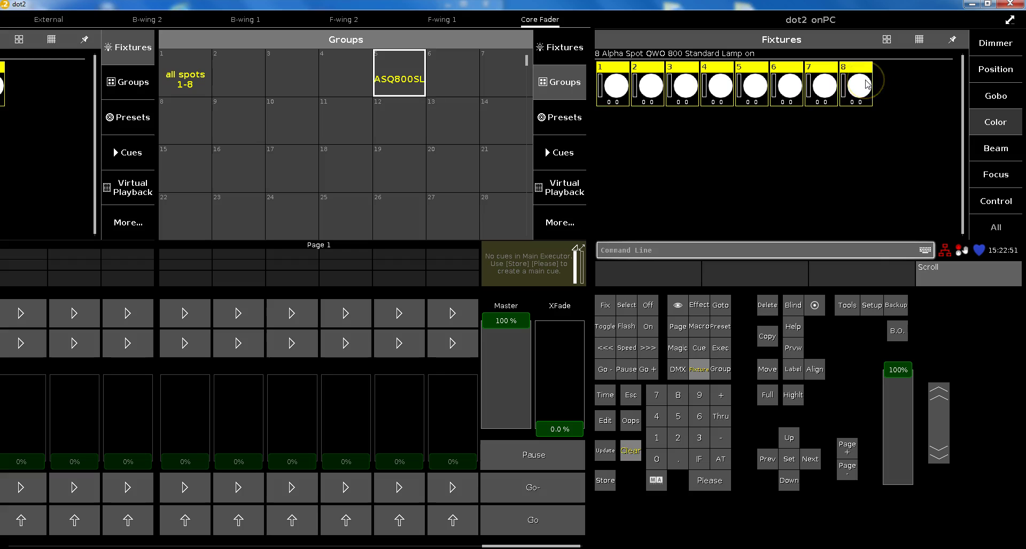
Select group 'all spots 1-8' and step through its fixtures one at a time with Next.
{"action": "left_click", "coordinate": [630, 452]}
{"action": "left_click", "coordinate": [187, 81]}
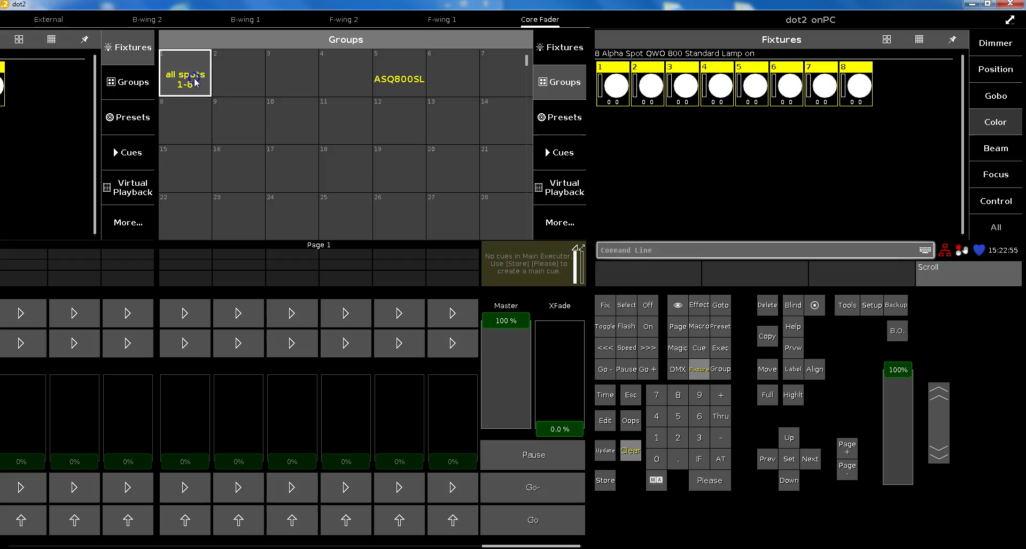
{"action": "left_click", "coordinate": [812, 465]}
{"action": "left_click", "coordinate": [814, 466]}
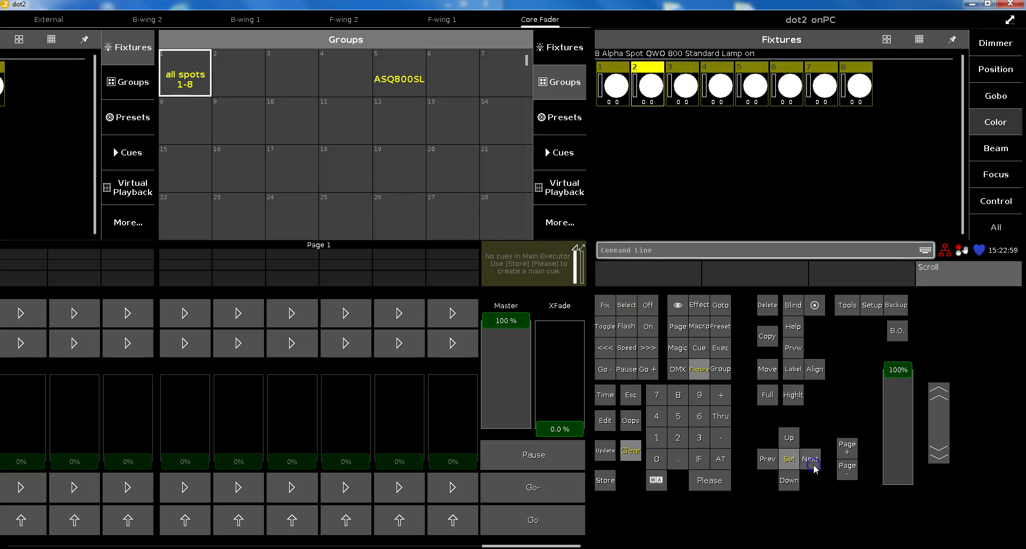
{"action": "left_click", "coordinate": [814, 467]}
{"action": "left_click", "coordinate": [814, 467]}
{"action": "left_click", "coordinate": [814, 466]}
{"action": "left_click", "coordinate": [814, 467]}
{"action": "left_click", "coordinate": [814, 467]}
{"action": "left_click", "coordinate": [814, 467]}
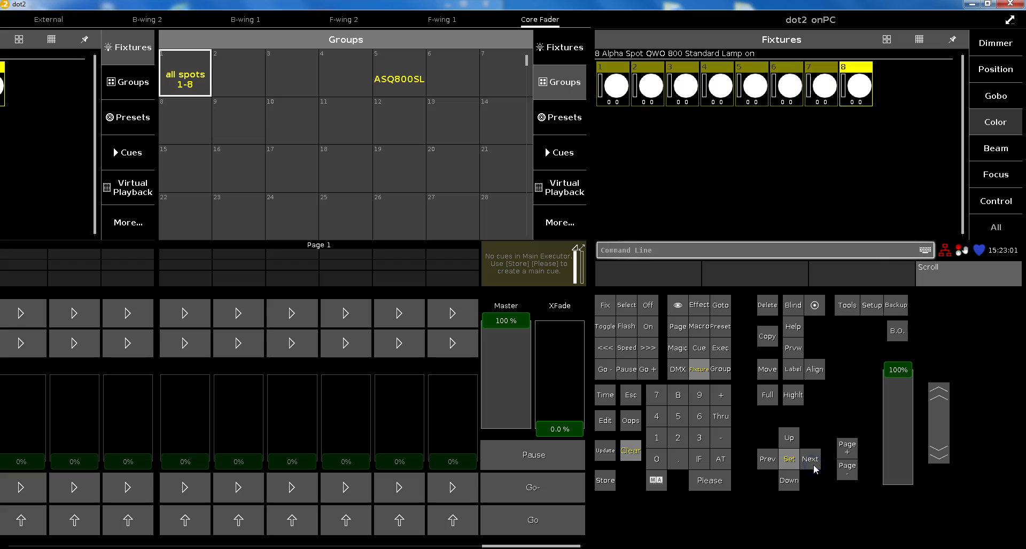
Select group ASQ800SL, step through its fixtures 1–8 with Next, then clear.
{"action": "left_click", "coordinate": [626, 453]}
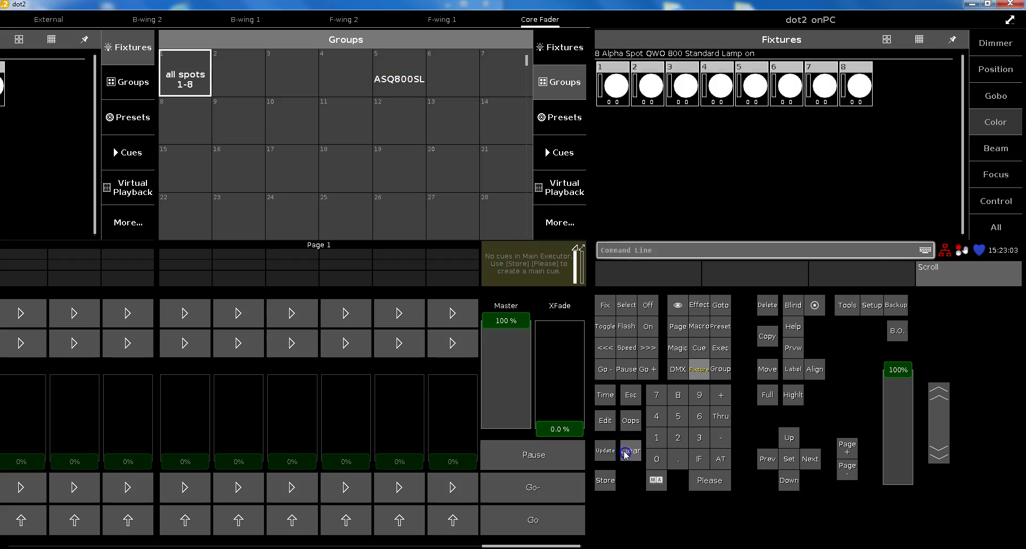
{"action": "left_click", "coordinate": [389, 86]}
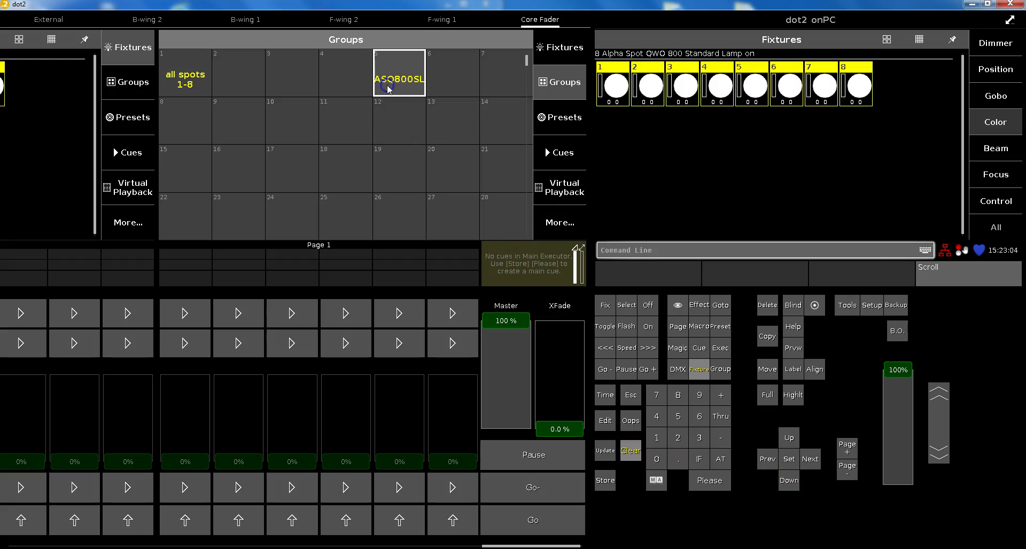
{"action": "left_click", "coordinate": [814, 466]}
{"action": "left_click", "coordinate": [814, 466]}
{"action": "left_click", "coordinate": [814, 466]}
{"action": "left_click", "coordinate": [814, 466]}
{"action": "left_click", "coordinate": [813, 466]}
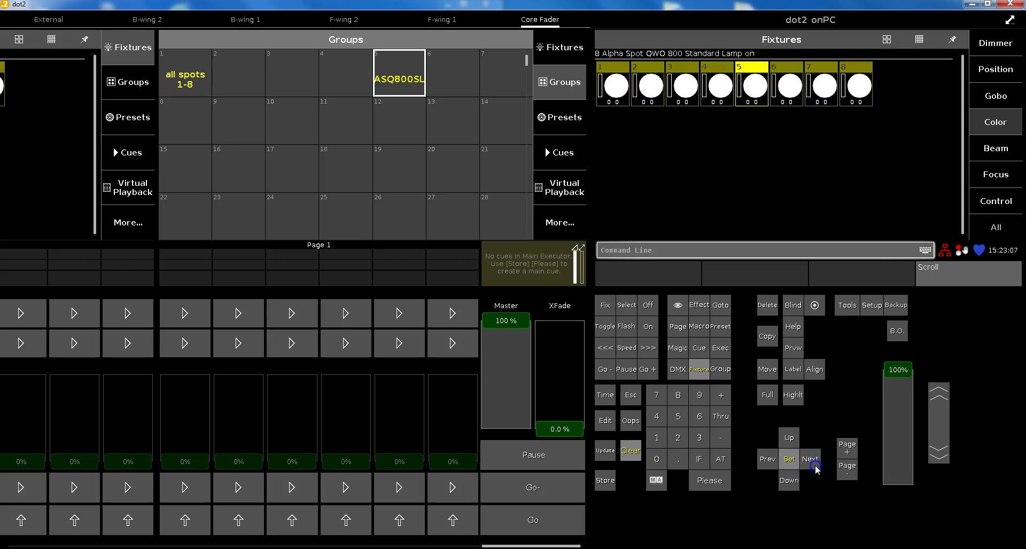
{"action": "left_click", "coordinate": [814, 466]}
{"action": "left_click", "coordinate": [814, 466]}
{"action": "left_click", "coordinate": [814, 466]}
{"action": "left_click", "coordinate": [814, 466]}
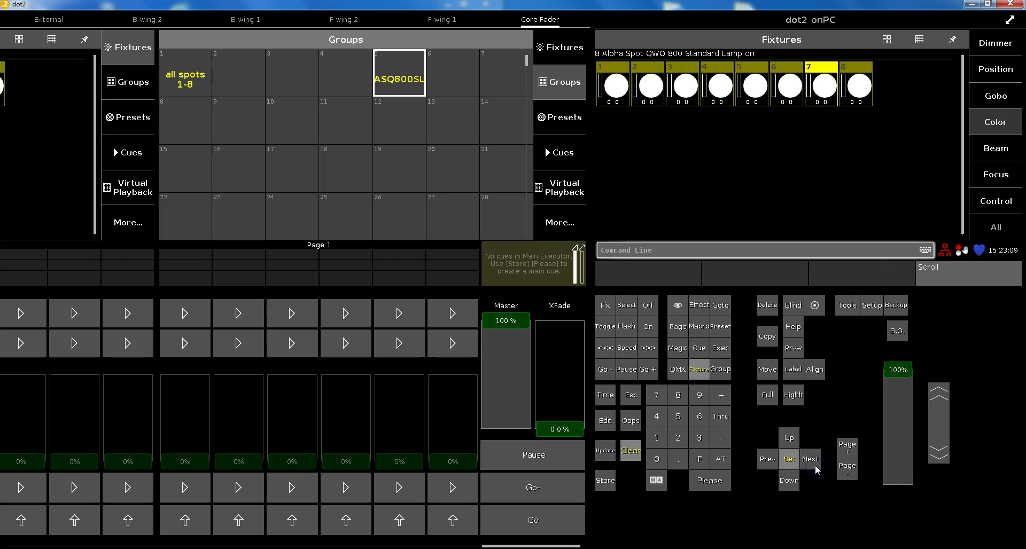
{"action": "left_click", "coordinate": [637, 452]}
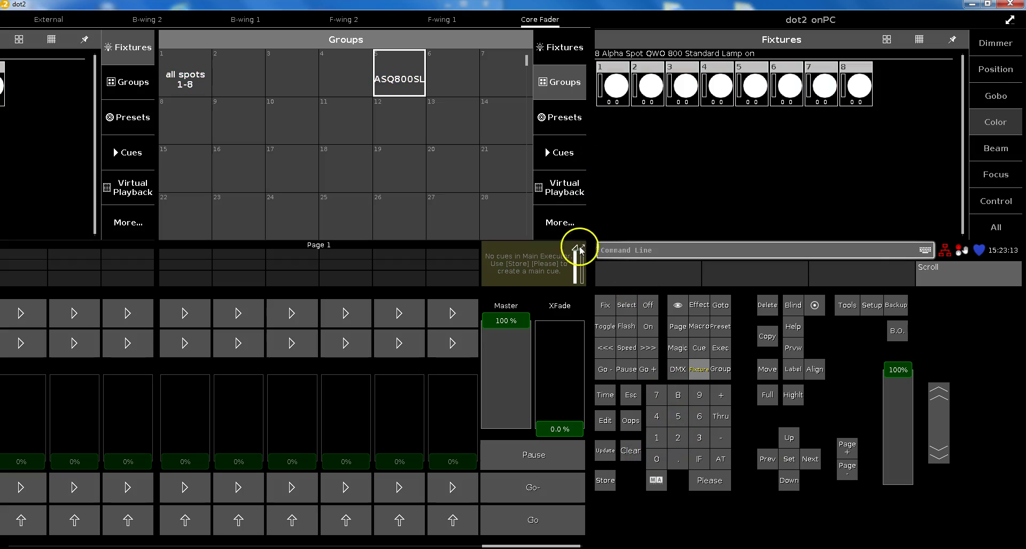
Restore the window to show the 3D stage, enable Highlt, and select group 1.
{"action": "left_click", "coordinate": [987, 5]}
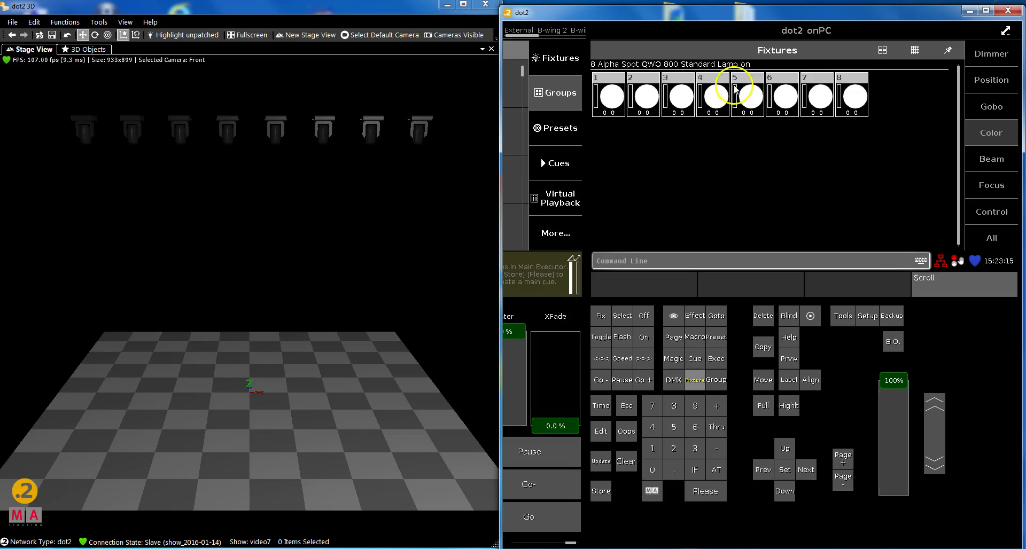
{"action": "left_click", "coordinate": [791, 408]}
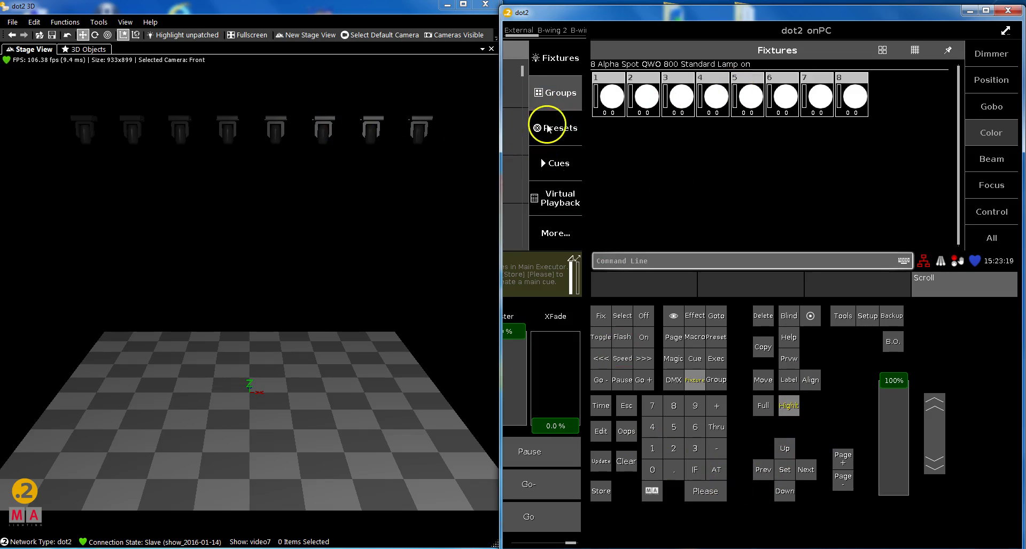
{"action": "left_click", "coordinate": [559, 93]}
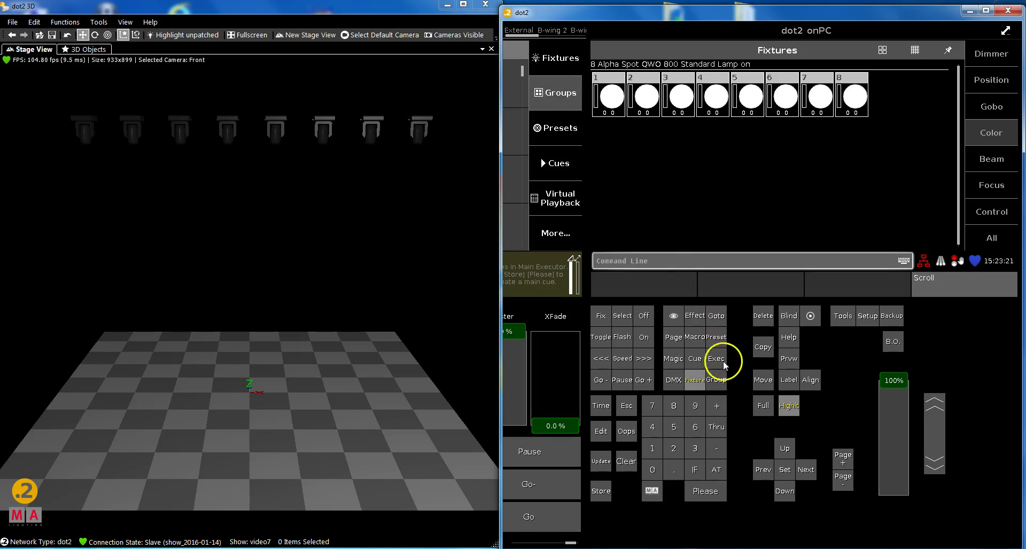
{"action": "left_click", "coordinate": [717, 381]}
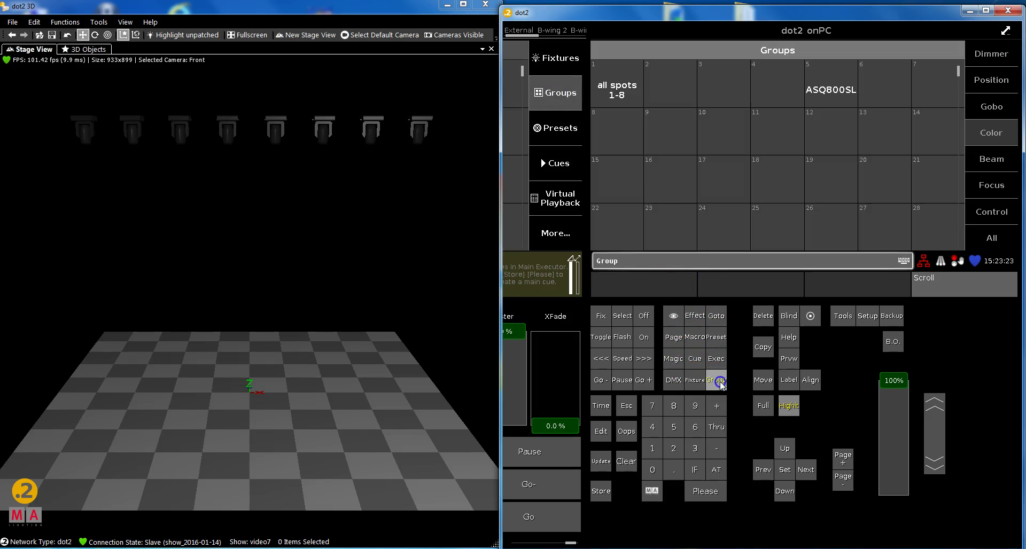
{"action": "left_click", "coordinate": [621, 99]}
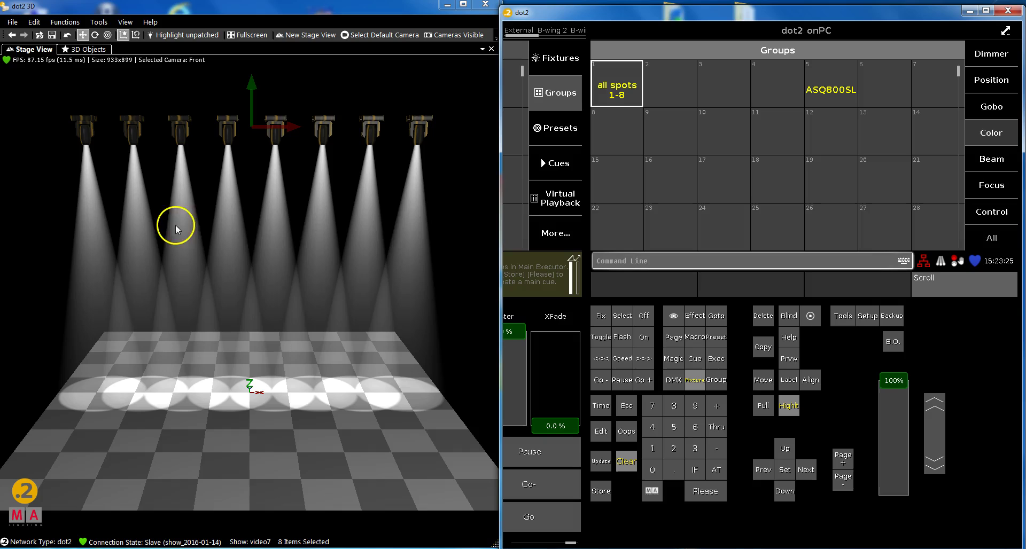
Highlight fixtures 1 through 8 one at a time with Next, then clear and turn Highlt off.
{"action": "left_click", "coordinate": [694, 383]}
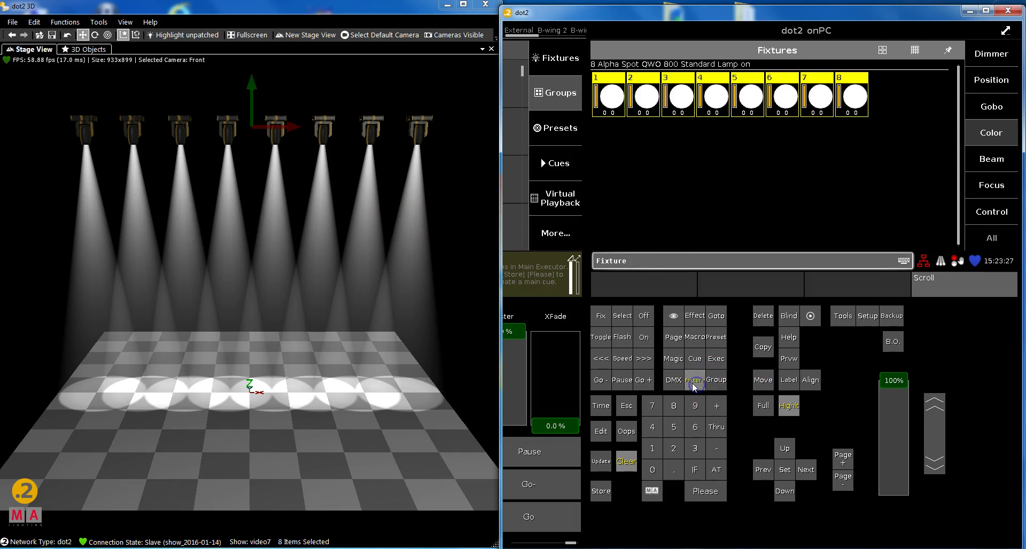
{"action": "left_click", "coordinate": [807, 472]}
{"action": "left_click", "coordinate": [808, 473]}
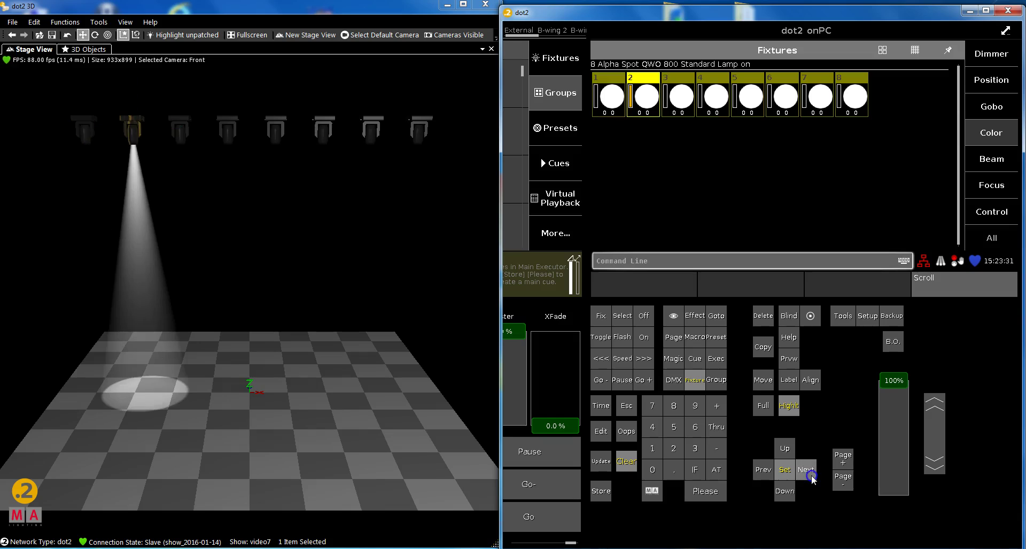
{"action": "left_click", "coordinate": [808, 473]}
{"action": "left_click", "coordinate": [808, 473]}
{"action": "left_click", "coordinate": [808, 473]}
{"action": "left_click", "coordinate": [808, 472]}
{"action": "left_click", "coordinate": [808, 473]}
{"action": "left_click", "coordinate": [808, 473]}
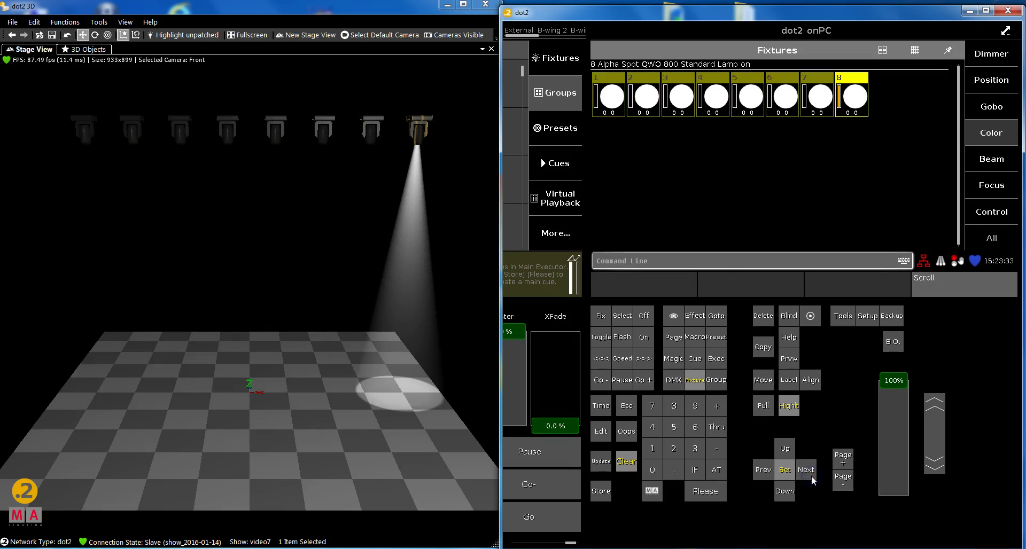
{"action": "left_click", "coordinate": [627, 463]}
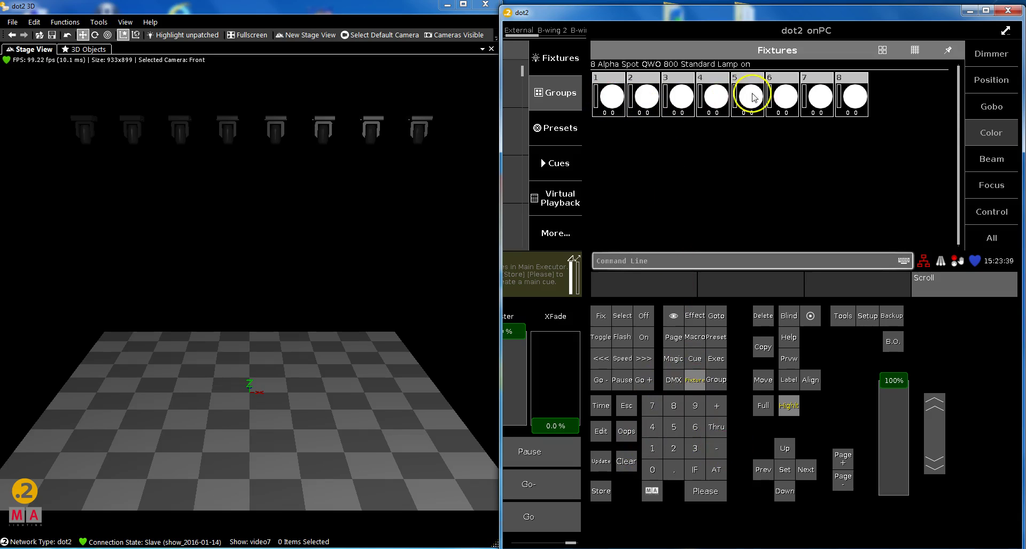
{"action": "left_click", "coordinate": [794, 417]}
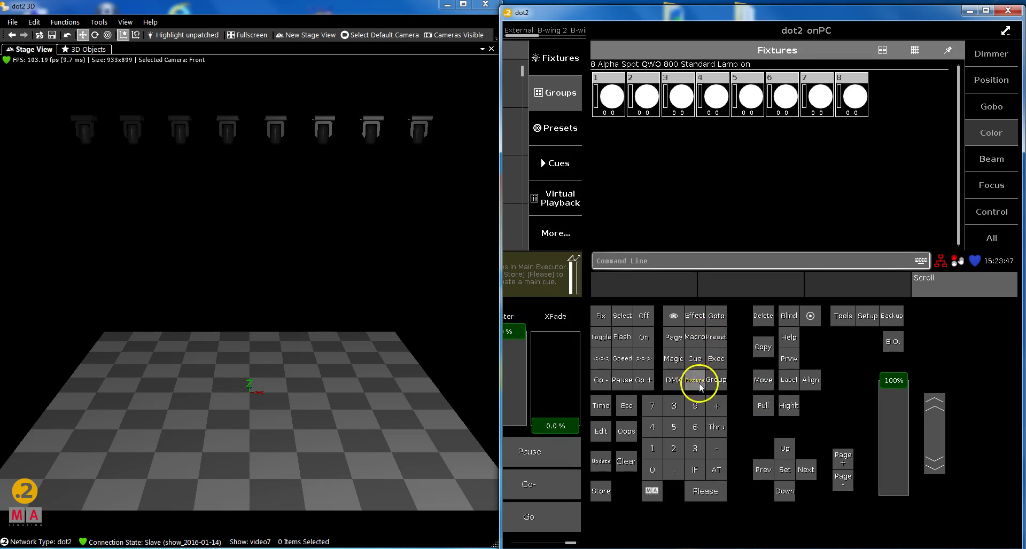
Bring group 1 to full, tilt to -29.4°, and fan pan symmetrically to 104.3° with Align ><.
{"action": "left_click", "coordinate": [716, 380]}
{"action": "left_click", "coordinate": [617, 96]}
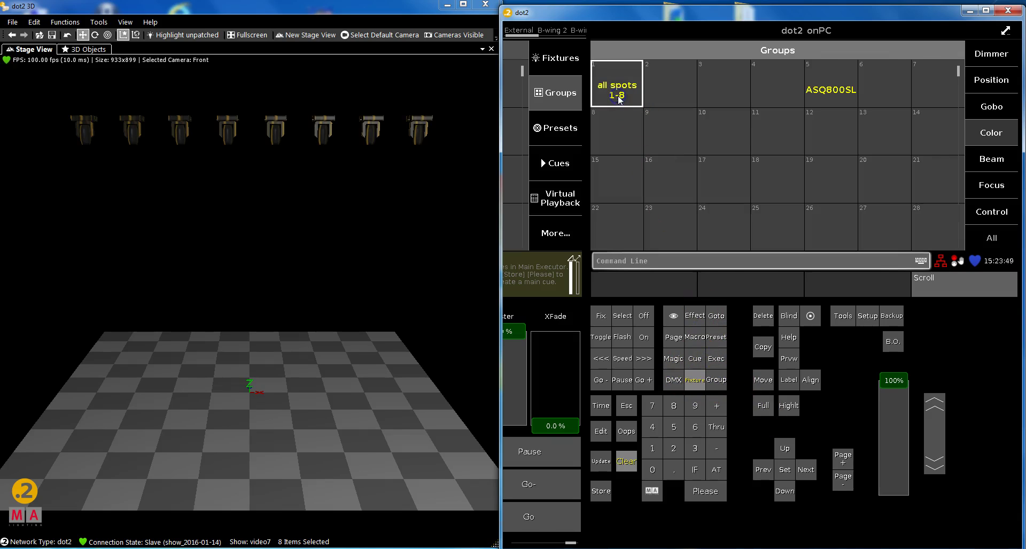
{"action": "left_click", "coordinate": [764, 407]}
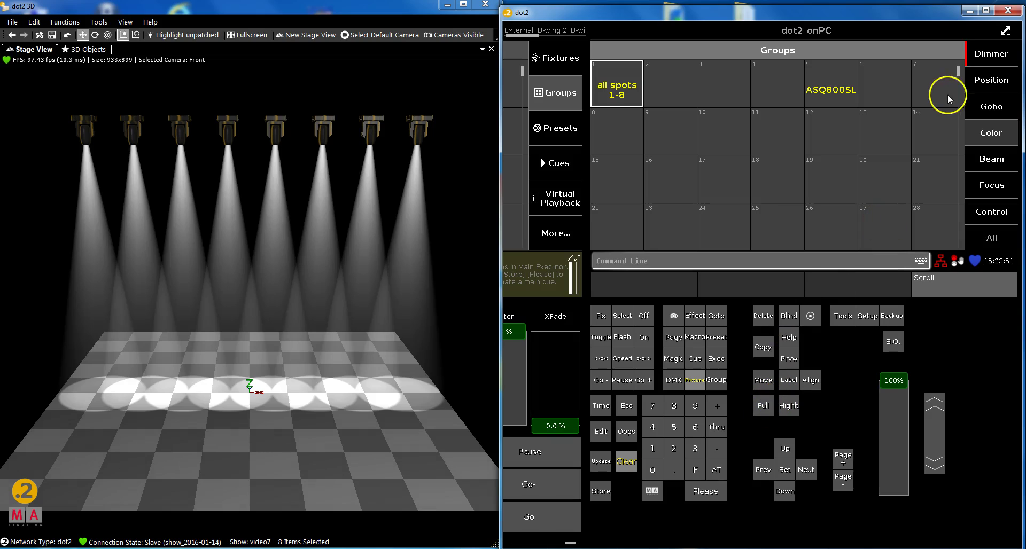
{"action": "left_click", "coordinate": [978, 80]}
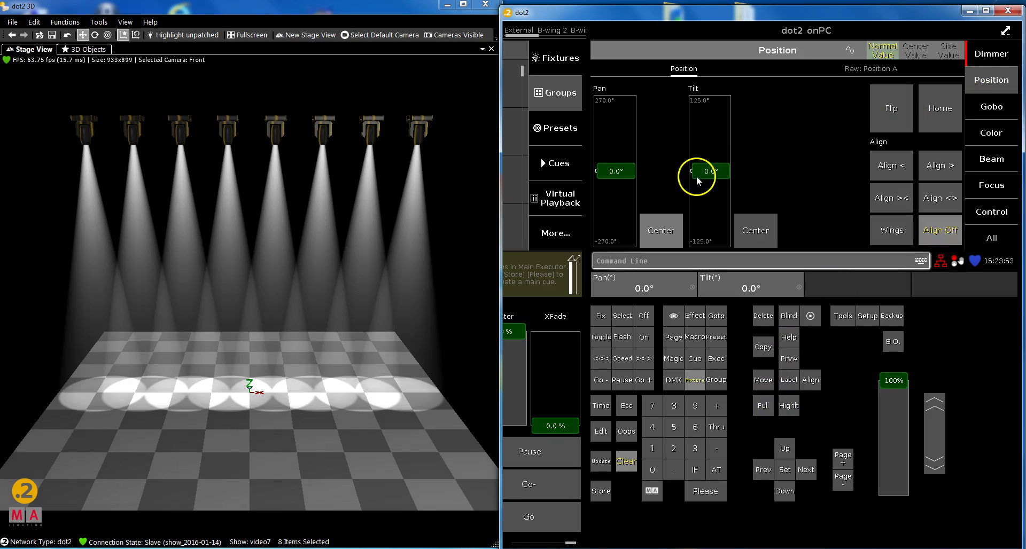
{"action": "left_click_drag", "start_coordinate": [699, 172], "coordinate": [702, 193]}
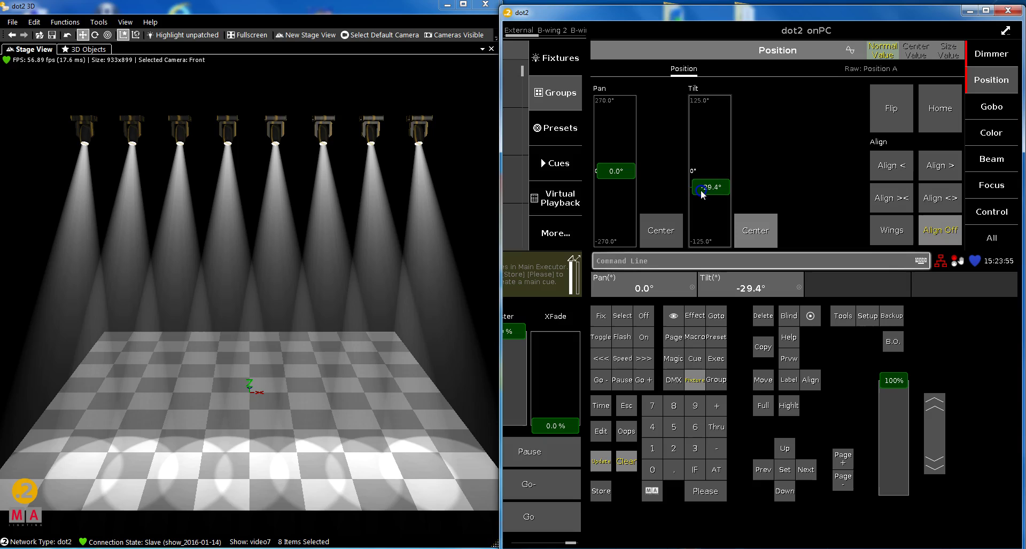
{"action": "left_click", "coordinate": [896, 209]}
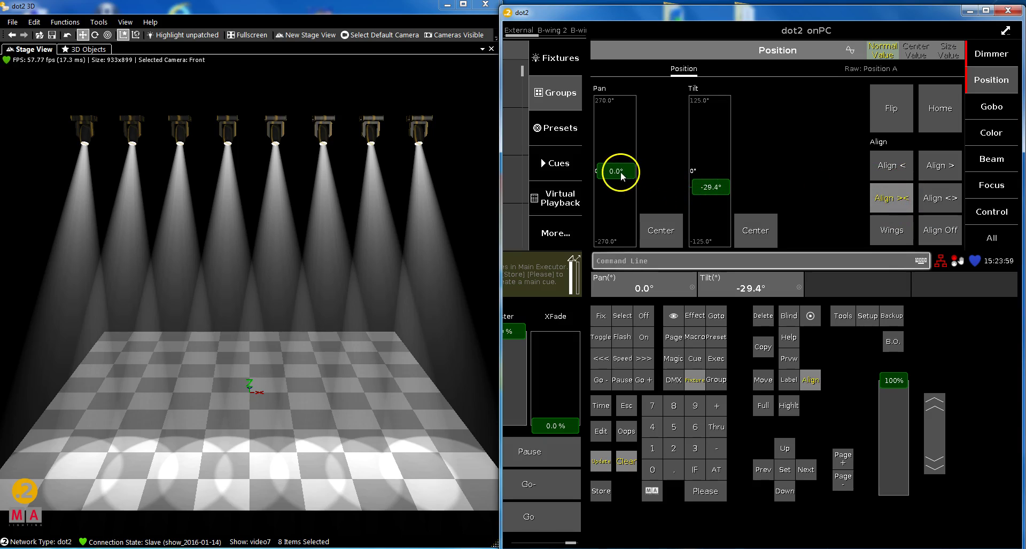
{"action": "left_click_drag", "start_coordinate": [621, 172], "coordinate": [632, 150]}
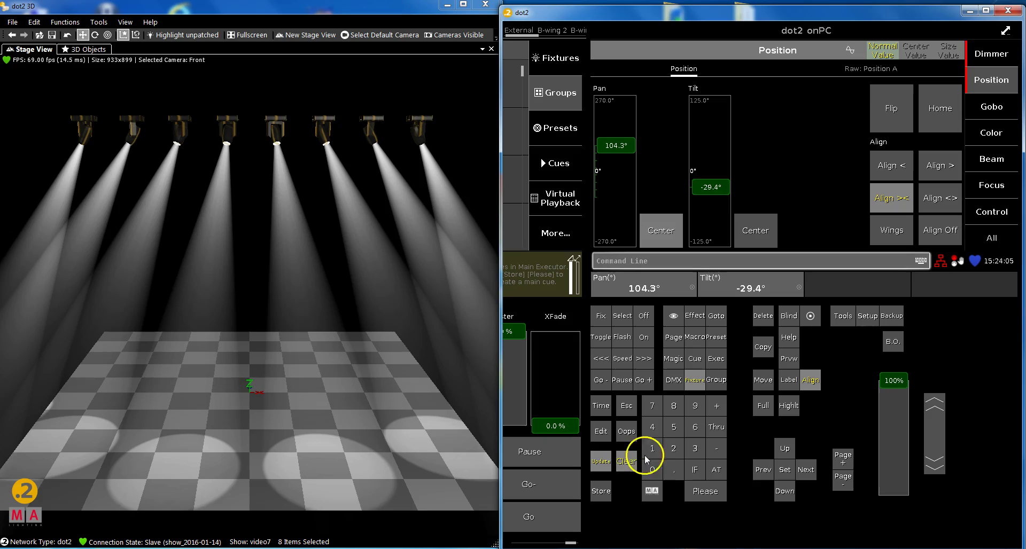
Clear the programmer, pick the spots fixture by fixture, and bring them to full.
{"action": "left_click", "coordinate": [630, 462]}
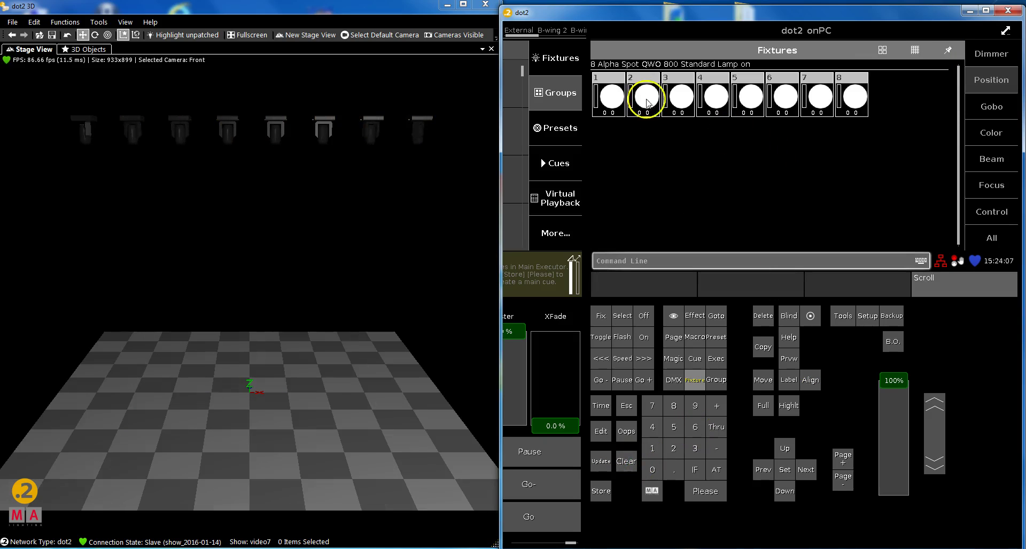
{"action": "left_click", "coordinate": [612, 96]}
{"action": "left_click", "coordinate": [676, 100]}
{"action": "left_click", "coordinate": [647, 107]}
{"action": "left_click", "coordinate": [716, 102]}
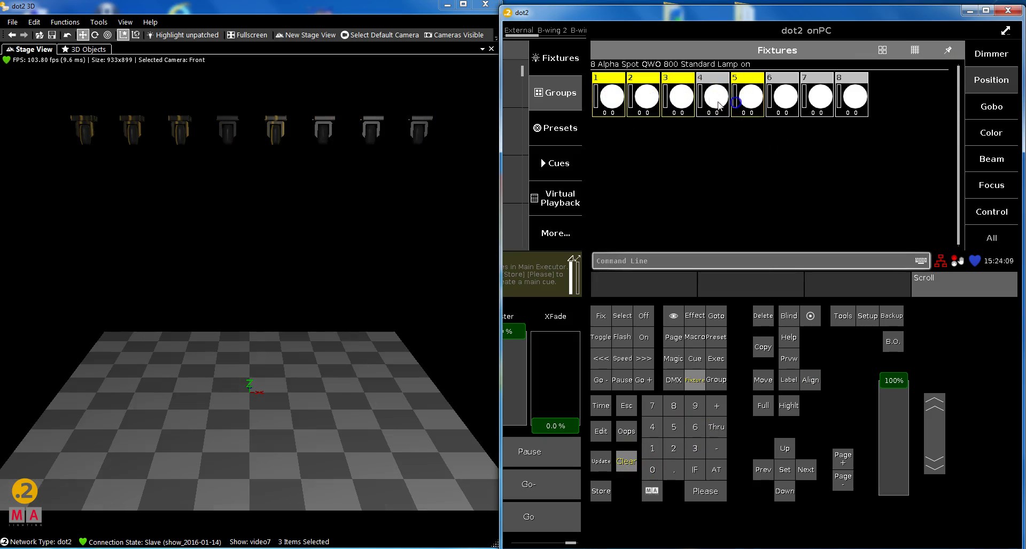
{"action": "left_click", "coordinate": [751, 101]}
{"action": "left_click", "coordinate": [783, 103]}
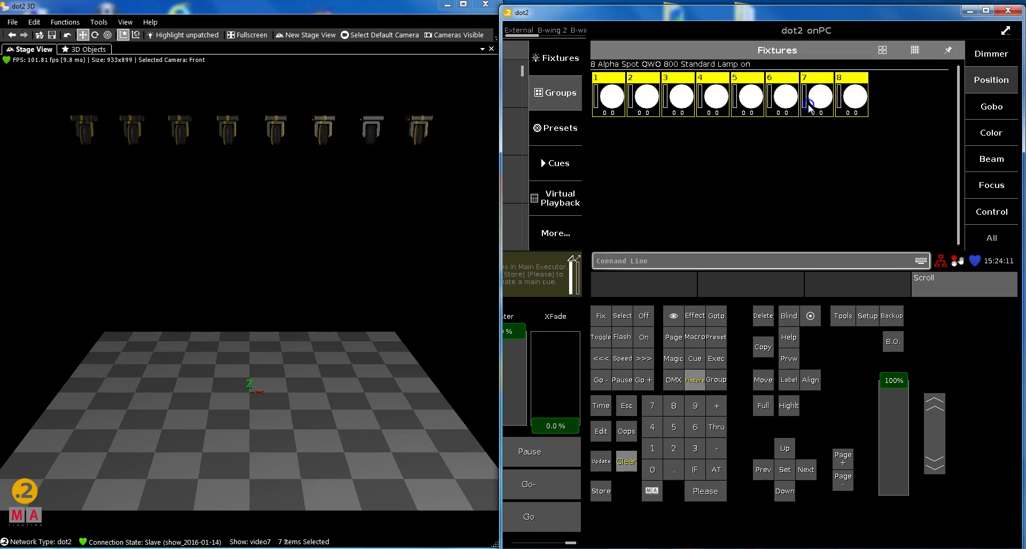
{"action": "left_click", "coordinate": [764, 405]}
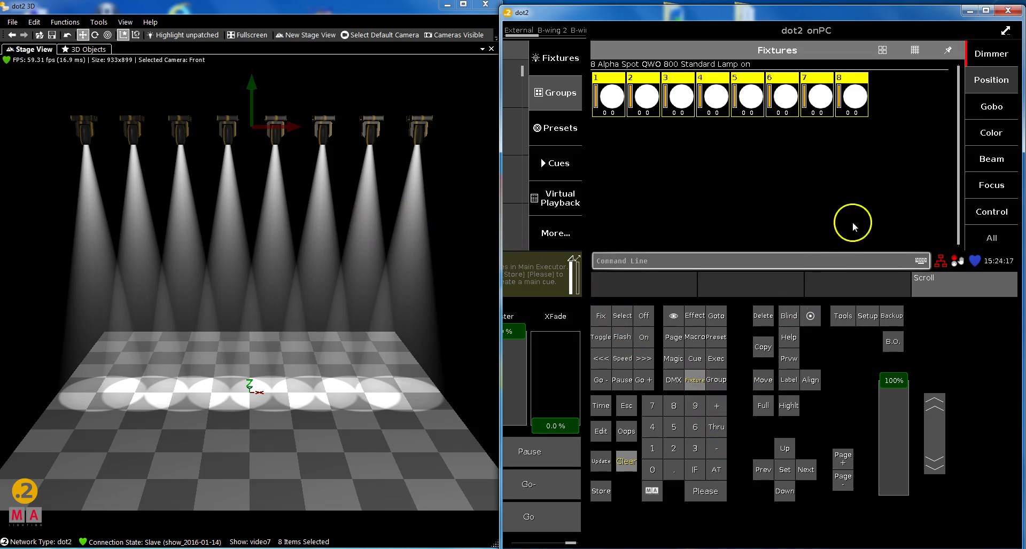
Tilt the spots to -30.4° and, with Align ><, fan pan to -46.3° so beams converge.
{"action": "left_click", "coordinate": [991, 80]}
{"action": "left_click_drag", "start_coordinate": [727, 173], "coordinate": [716, 188]}
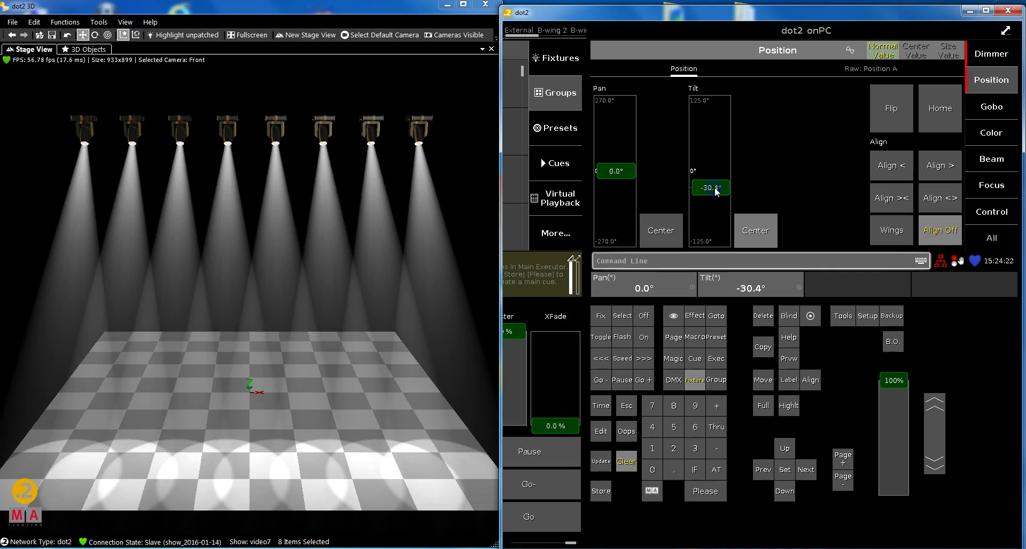
{"action": "left_click", "coordinate": [898, 209]}
{"action": "left_click_drag", "start_coordinate": [615, 171], "coordinate": [633, 184]}
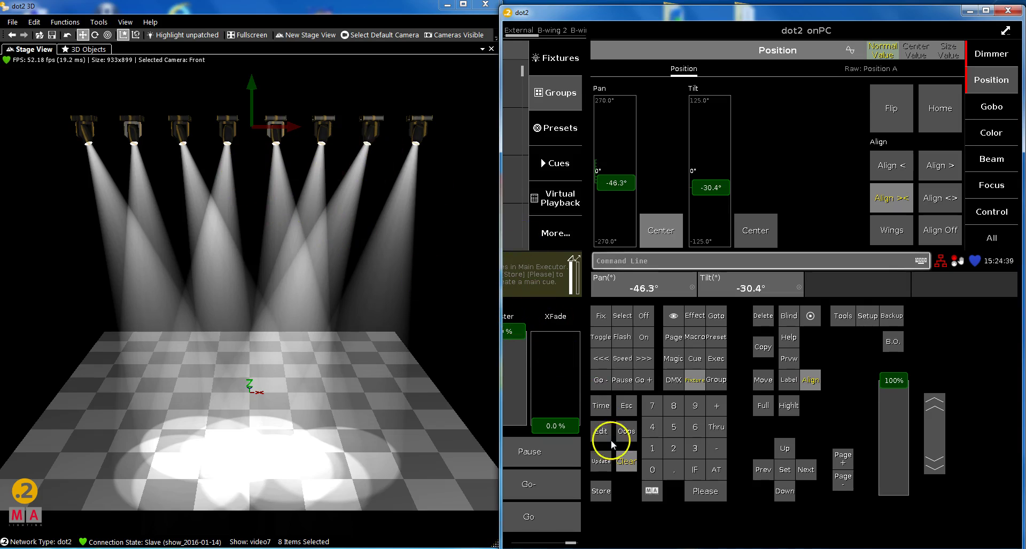
Clear the programmer twice and maximize the console to show the group pool.
{"action": "left_click", "coordinate": [626, 461]}
{"action": "left_click", "coordinate": [627, 461]}
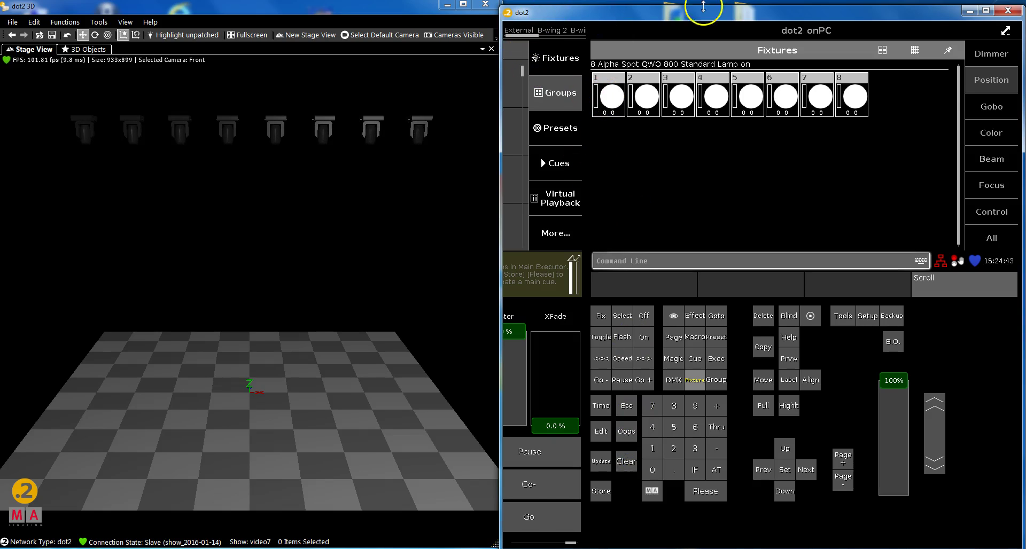
{"action": "left_click", "coordinate": [986, 10]}
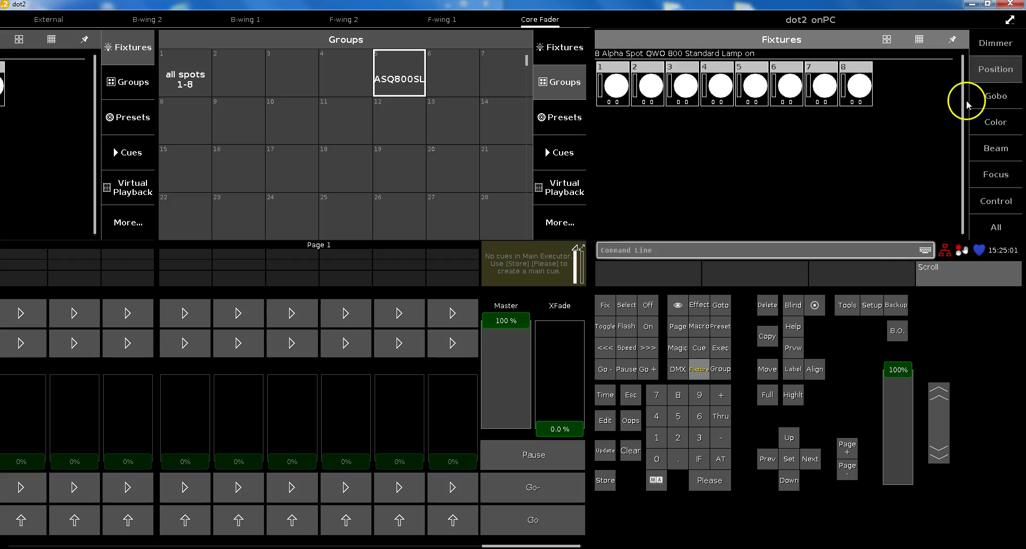
Apply a Soft Dimmer effect (30 BPM, 50% width) to group 'all spots 1-8' and view it in 3D.
{"action": "left_click", "coordinate": [194, 87]}
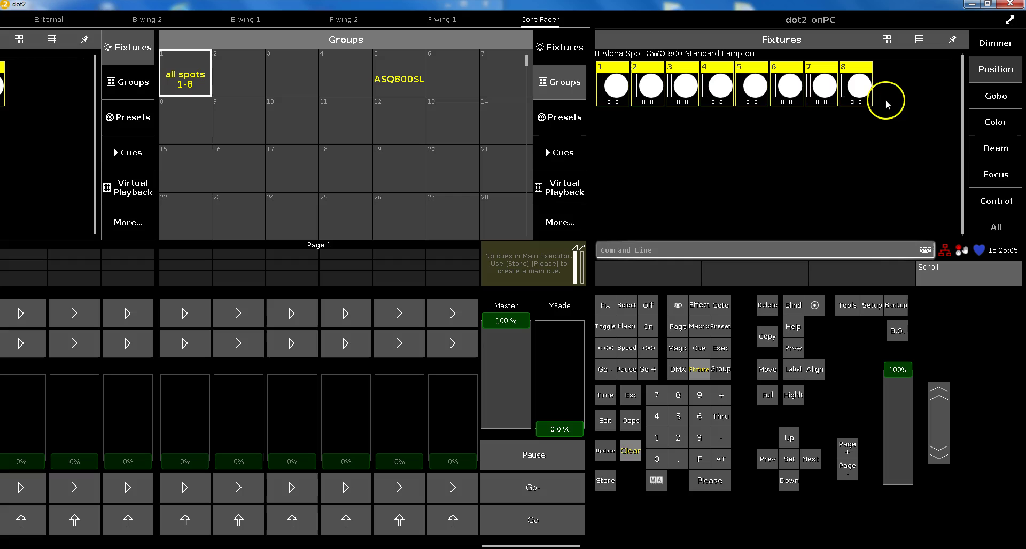
{"action": "left_click", "coordinate": [992, 44]}
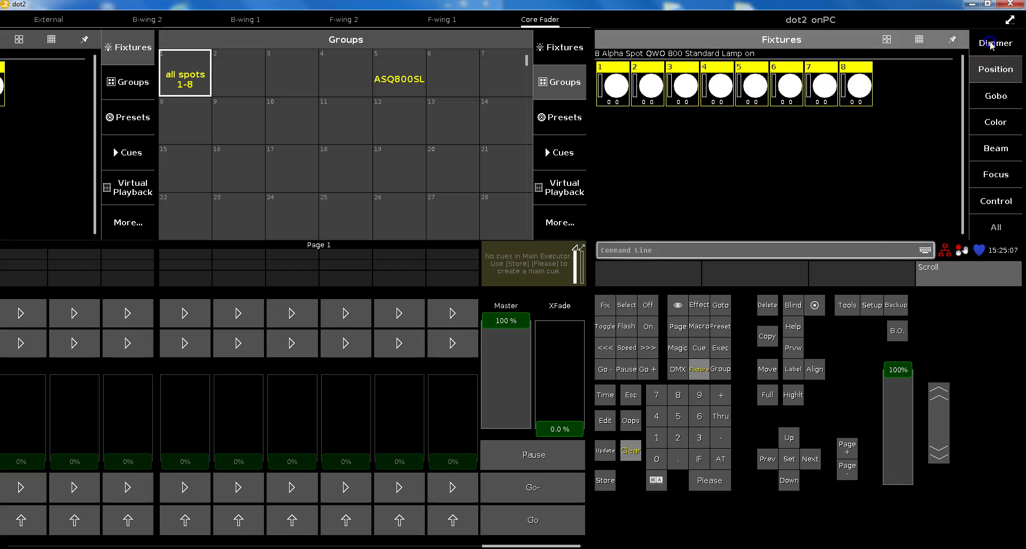
{"action": "left_click", "coordinate": [854, 43]}
{"action": "left_click", "coordinate": [733, 92]}
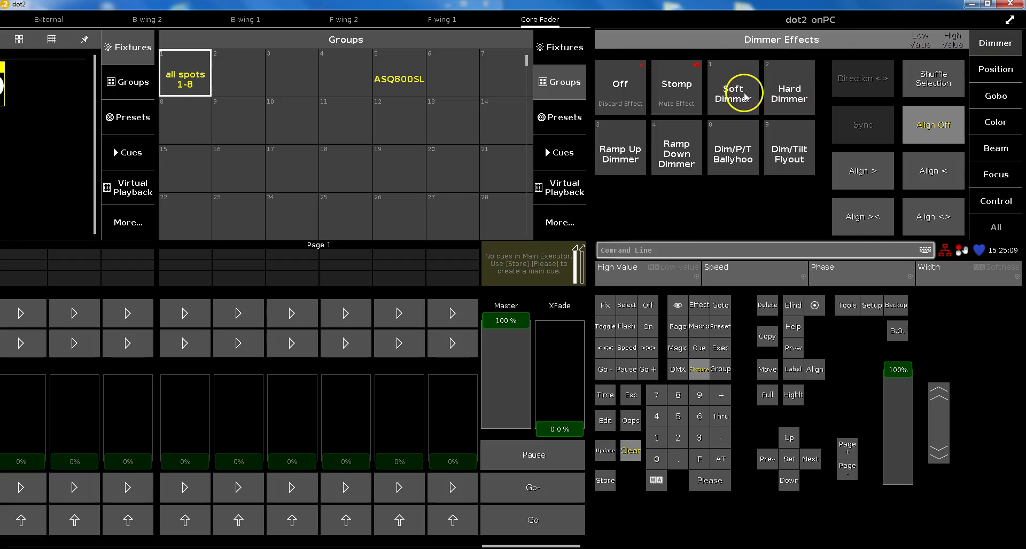
{"action": "left_click", "coordinate": [989, 7]}
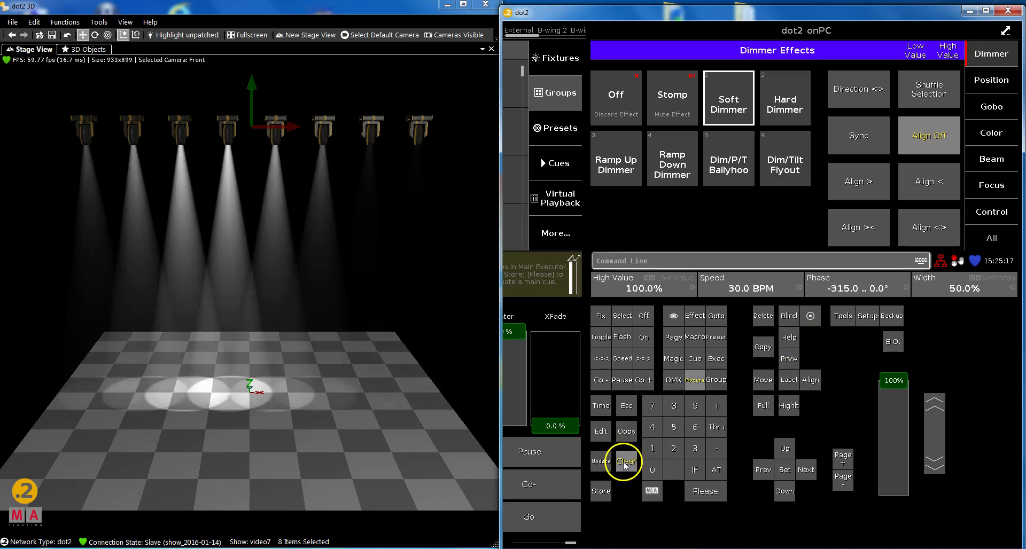
Clear, then select fixtures one by one in the order 1, 3, 2, 5, 6, 7, 4, 8.
{"action": "left_click", "coordinate": [625, 463]}
{"action": "left_click", "coordinate": [649, 121]}
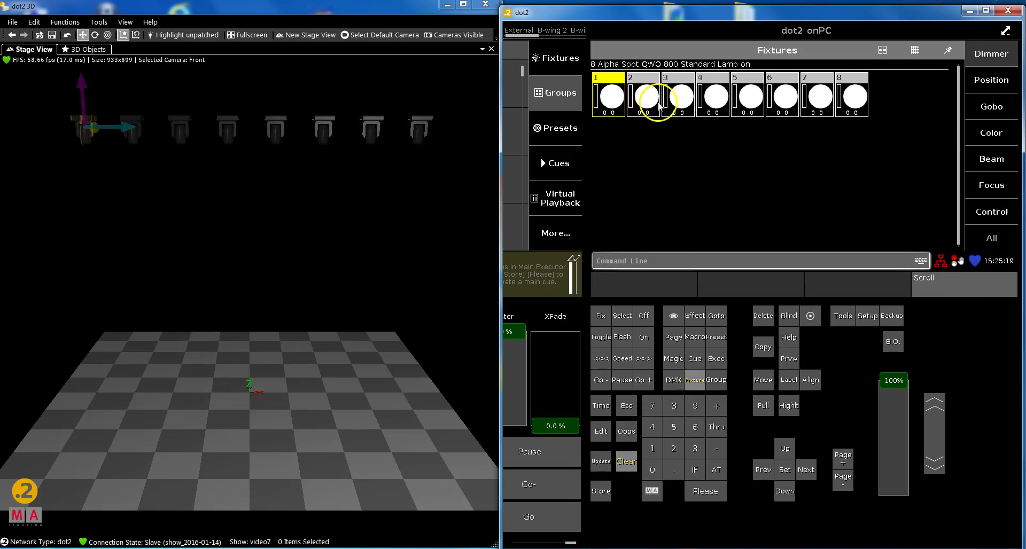
{"action": "left_click", "coordinate": [667, 109]}
{"action": "left_click", "coordinate": [751, 102]}
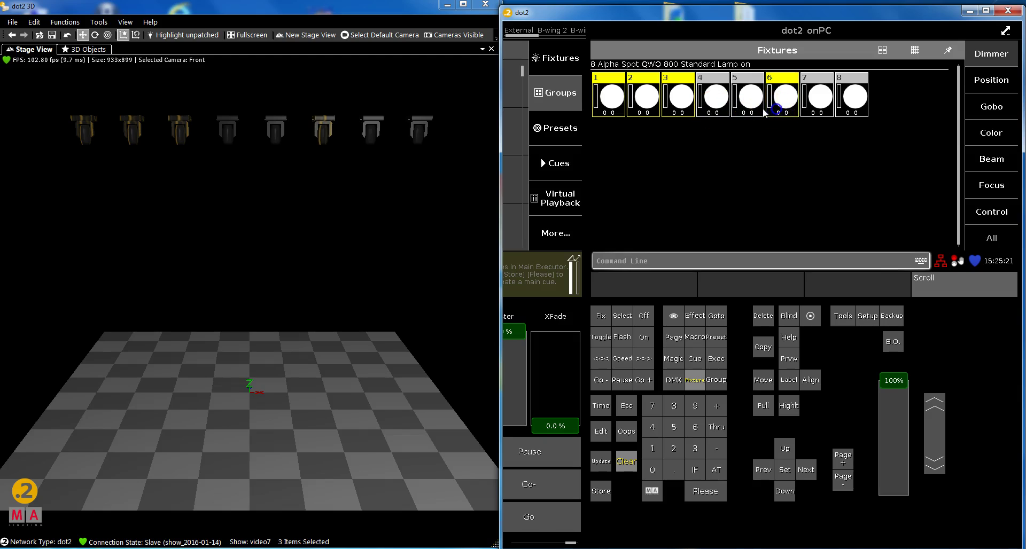
{"action": "left_click", "coordinate": [788, 107]}
{"action": "left_click", "coordinate": [817, 101]}
{"action": "left_click", "coordinate": [716, 102]}
{"action": "left_click", "coordinate": [854, 99]}
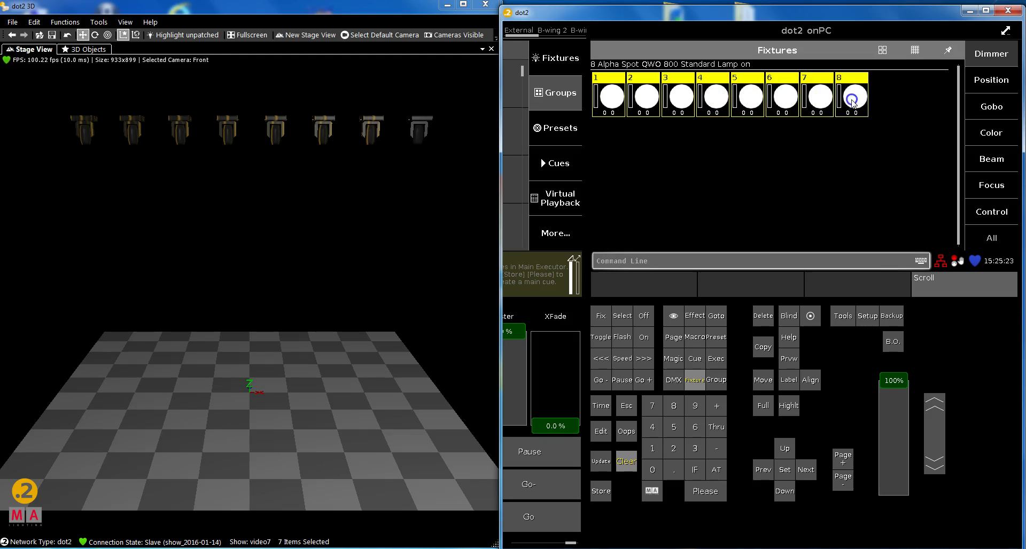
Apply the Soft Dimmer effect to the mixed-order selection.
{"action": "left_click", "coordinate": [973, 59]}
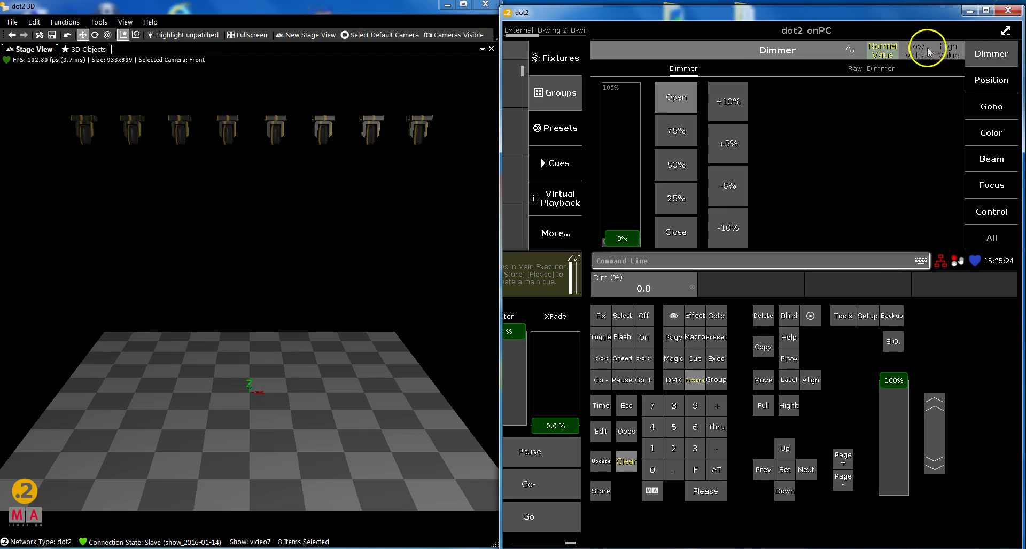
{"action": "left_click", "coordinate": [848, 52]}
{"action": "left_click", "coordinate": [719, 109]}
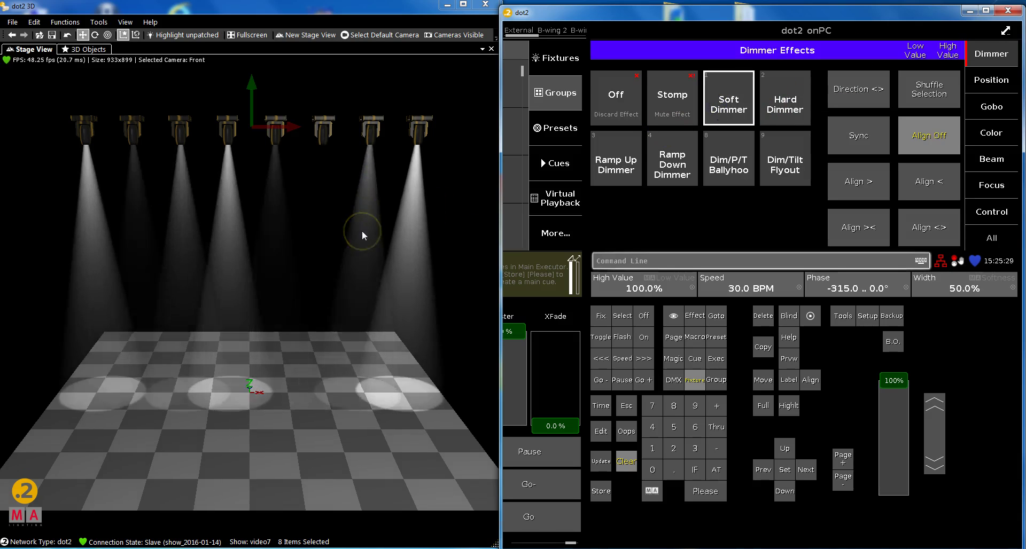
Clear, select fixtures 1–8 in order, apply the Soft Dimmer effect, then shuffle their selection order twice.
{"action": "double_click", "coordinate": [626, 461]}
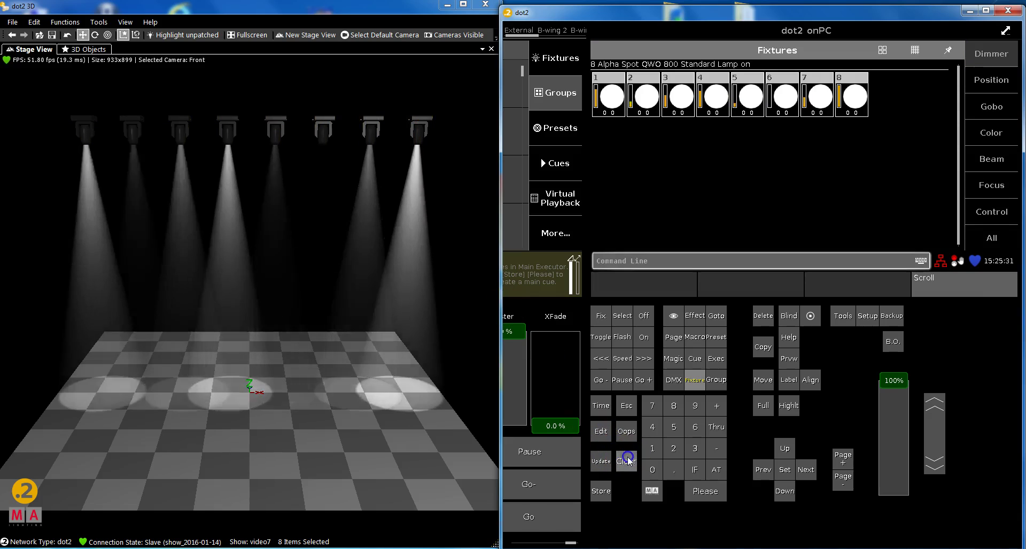
{"action": "left_click_drag", "start_coordinate": [602, 111], "coordinate": [867, 112]}
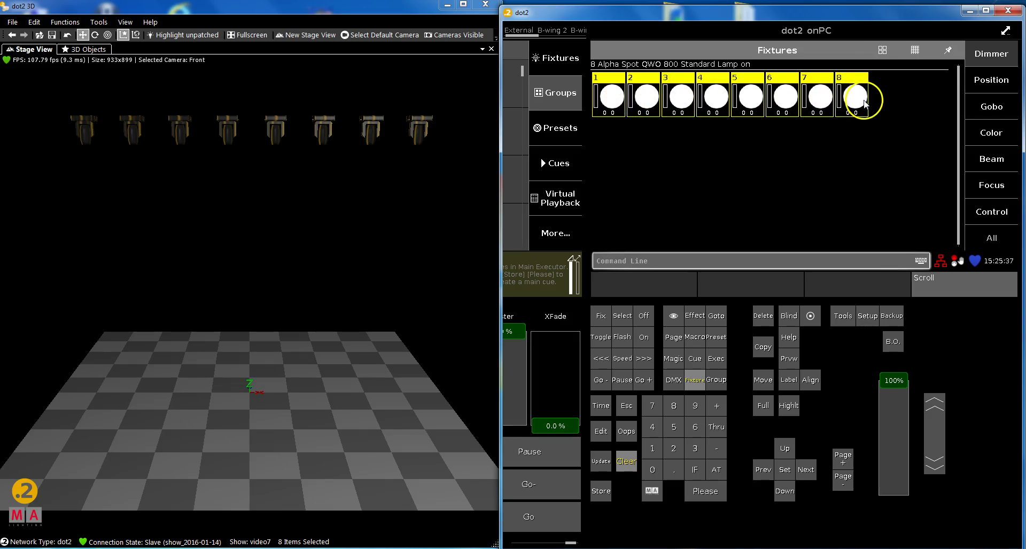
{"action": "left_click", "coordinate": [978, 57]}
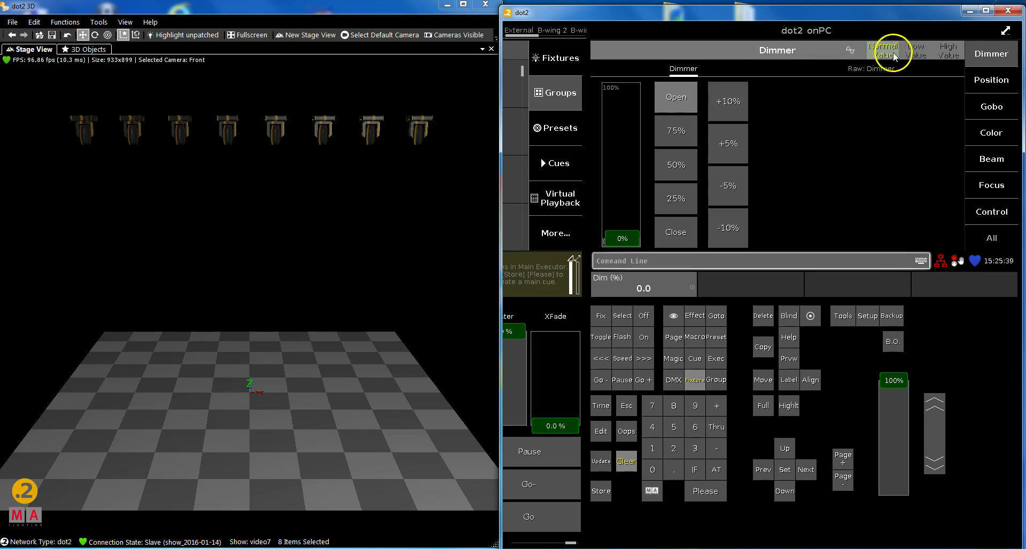
{"action": "left_click", "coordinate": [849, 51]}
{"action": "left_click", "coordinate": [728, 110]}
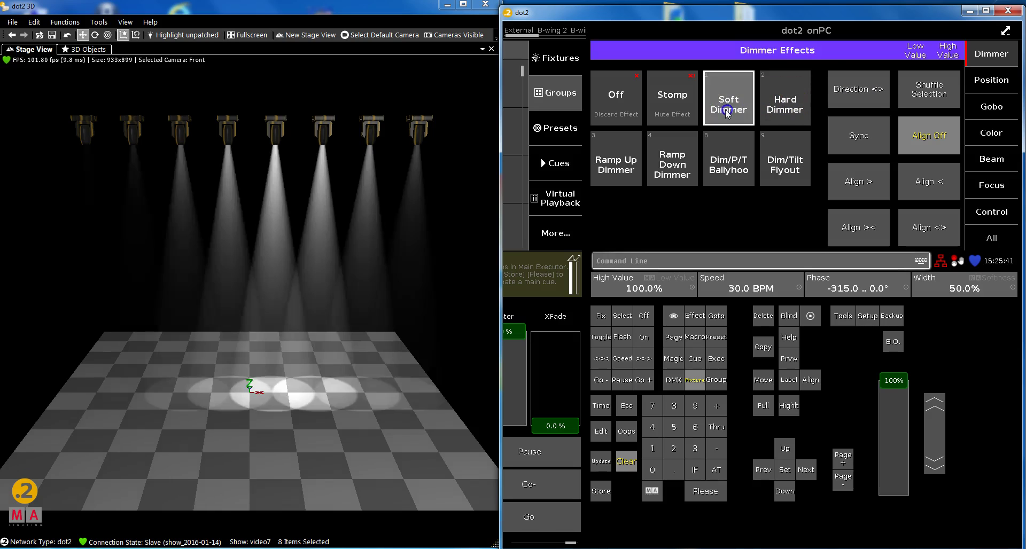
{"action": "left_click", "coordinate": [938, 95]}
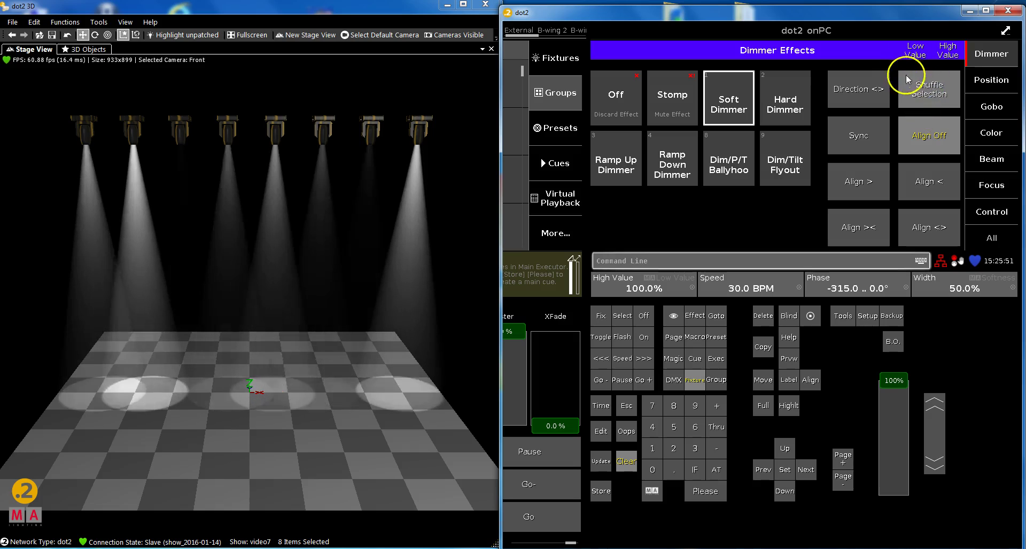
{"action": "left_click", "coordinate": [936, 93]}
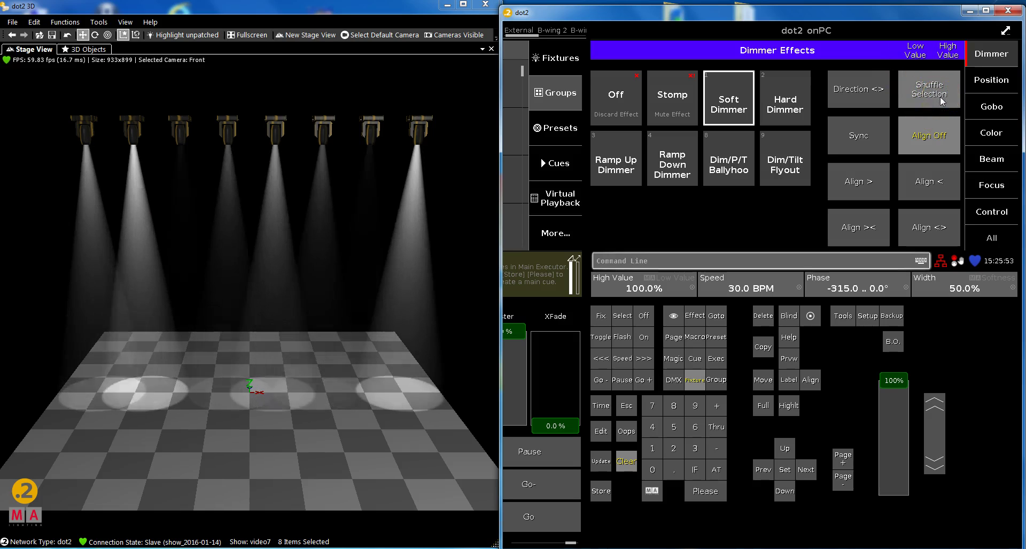
{"action": "left_click", "coordinate": [808, 476]}
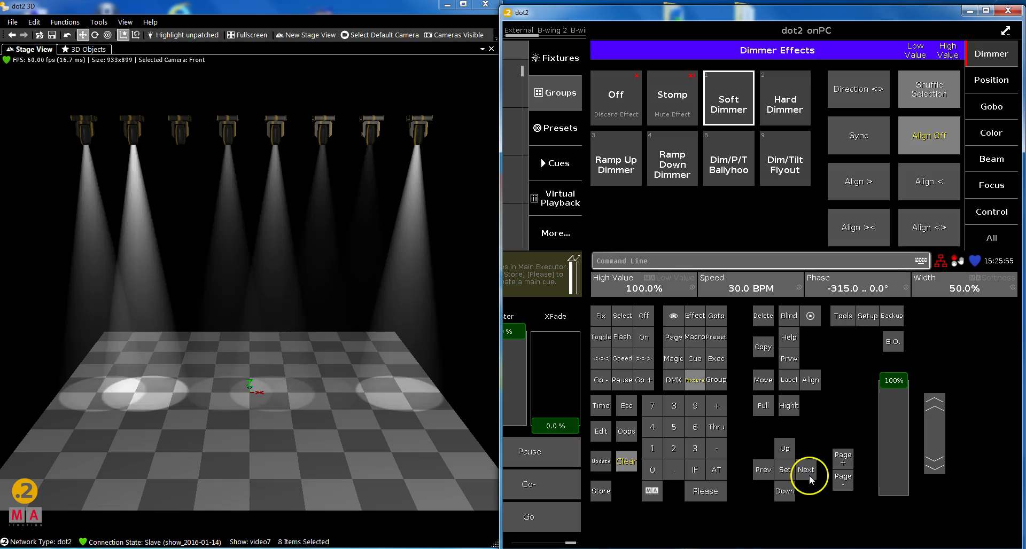